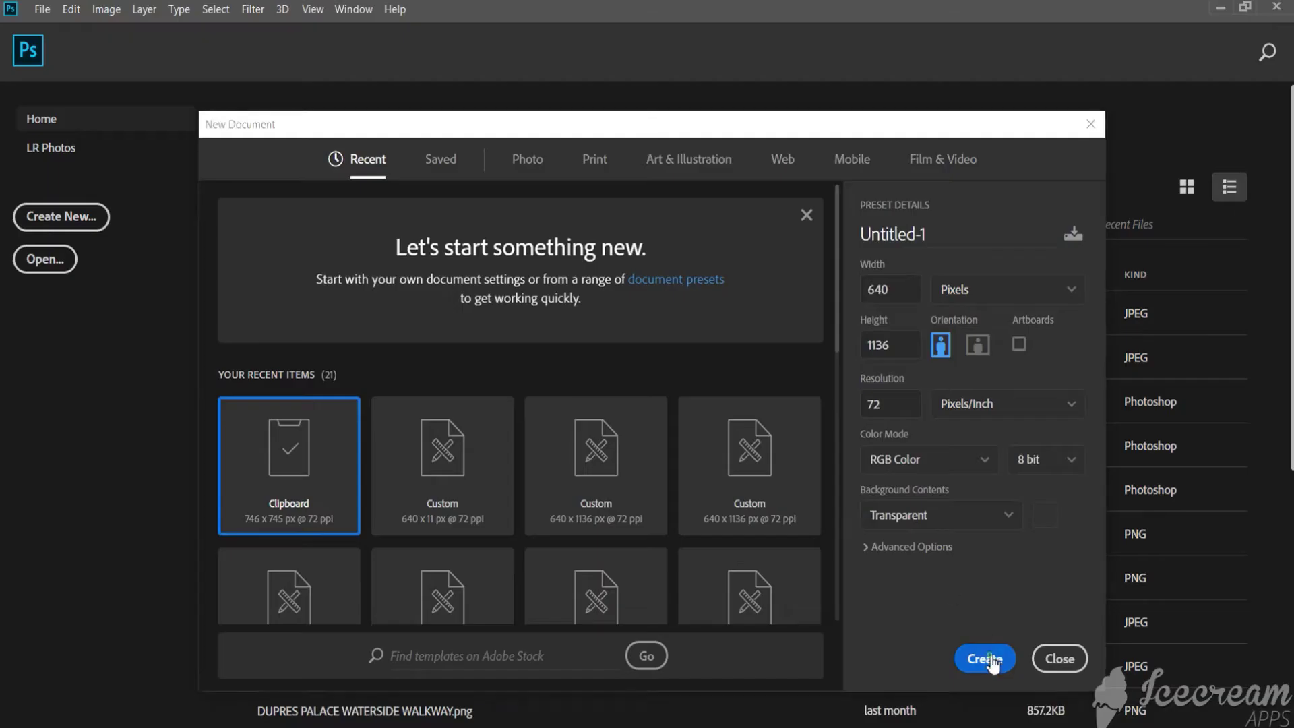
# - Create a 640×1136 px, 72 ppi document with a transparent background
pyautogui.click(989, 658)
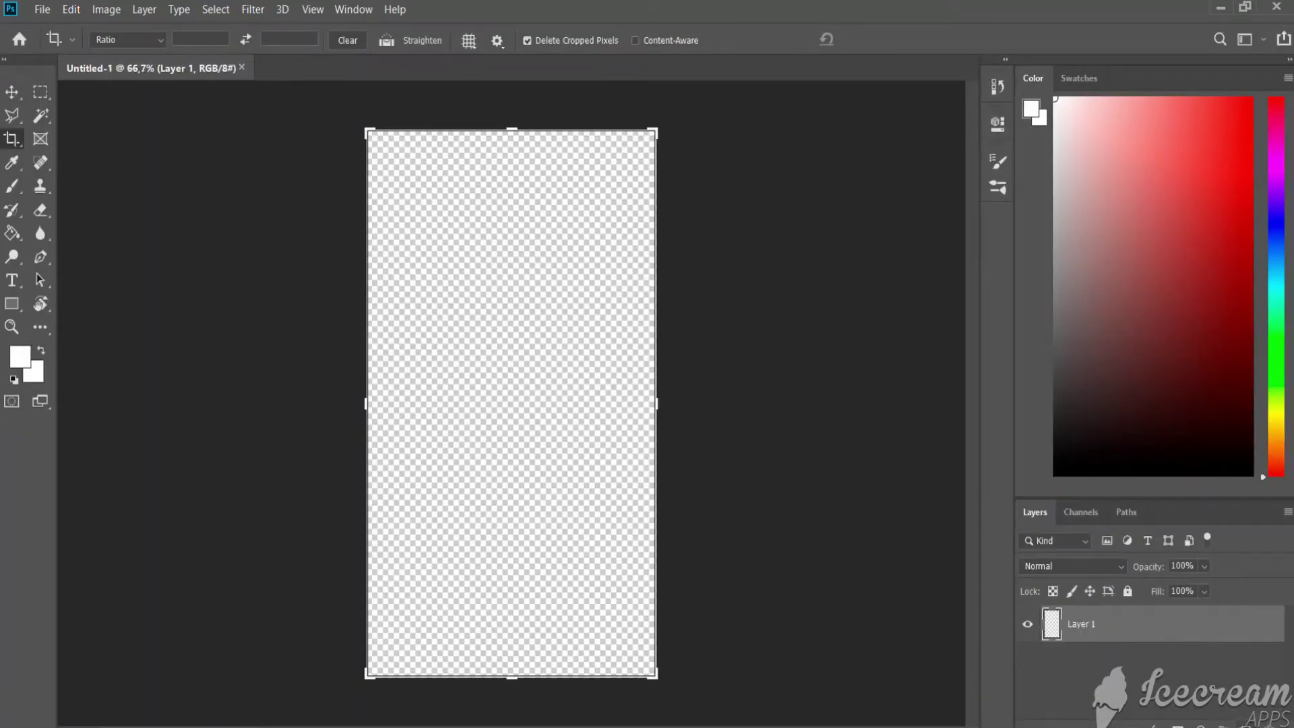
# - Add a new layer and fill the entire canvas with black using the Paint Bucket
pyautogui.hotkey('ctrl', 'shift', 'alt', 'n')
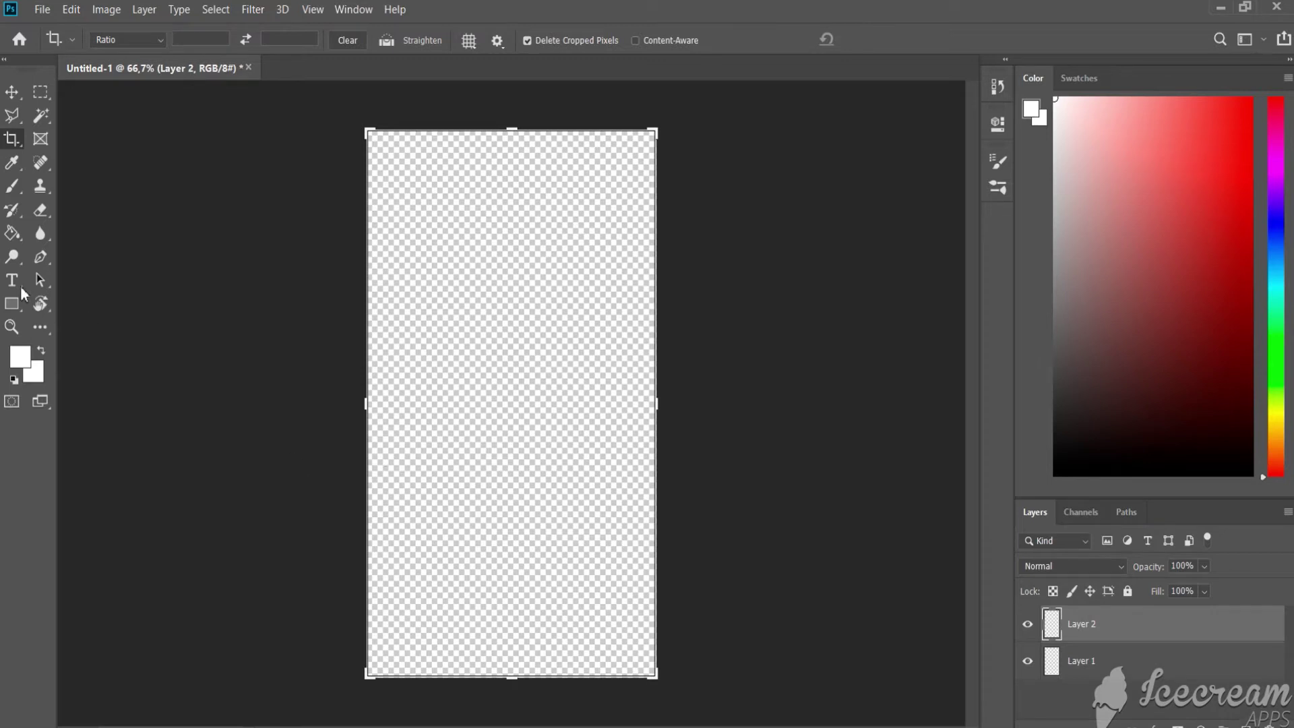
pyautogui.click(12, 234)
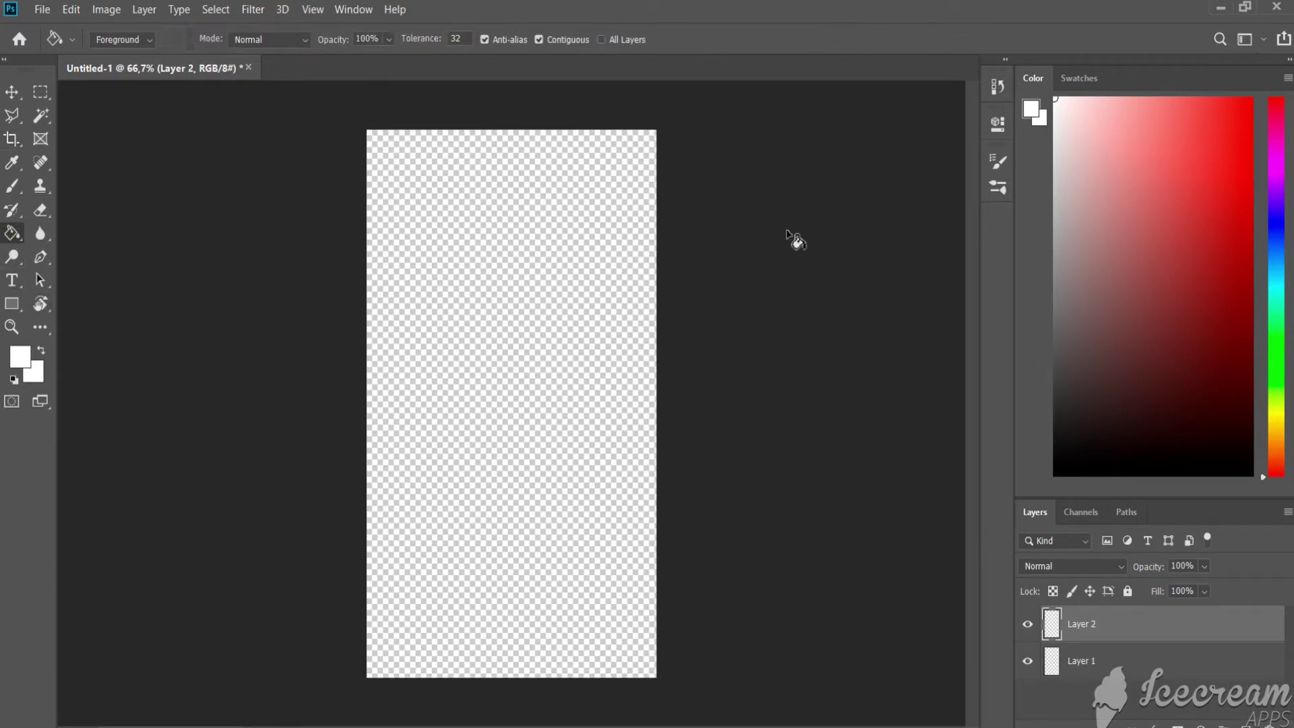
pyautogui.click(1132, 455)
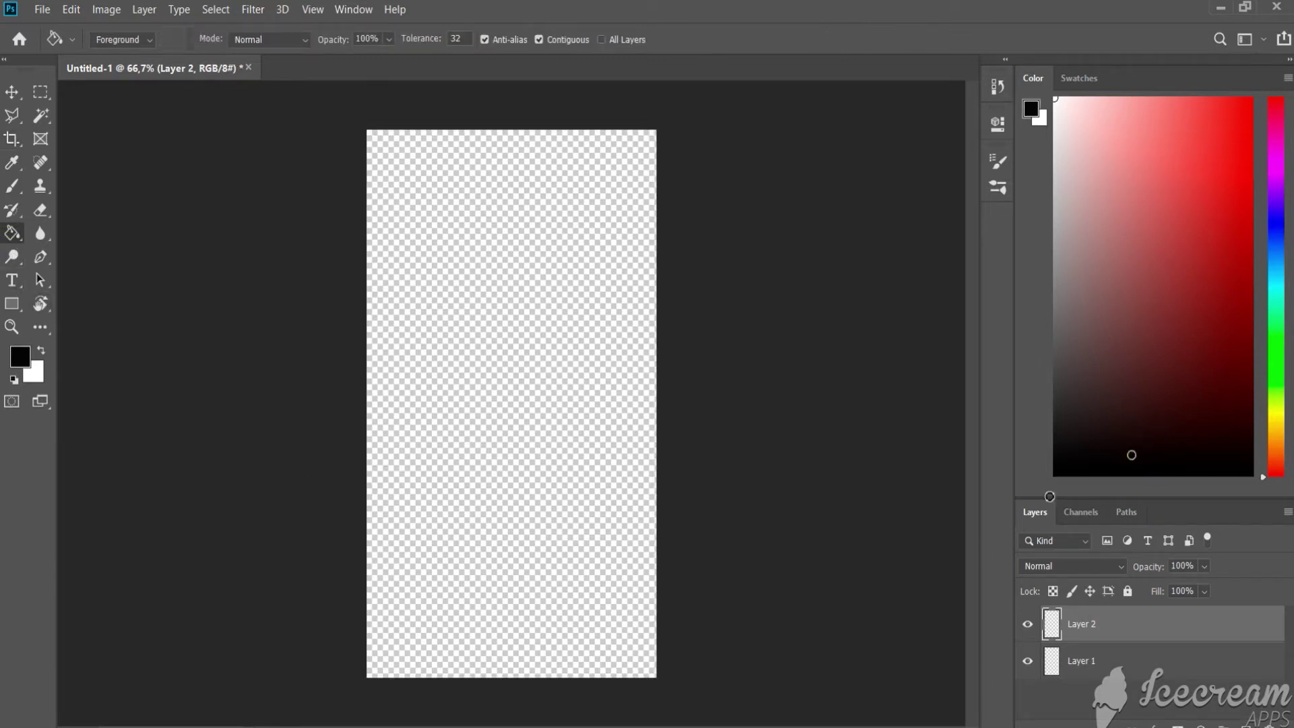
pyautogui.click(426, 368)
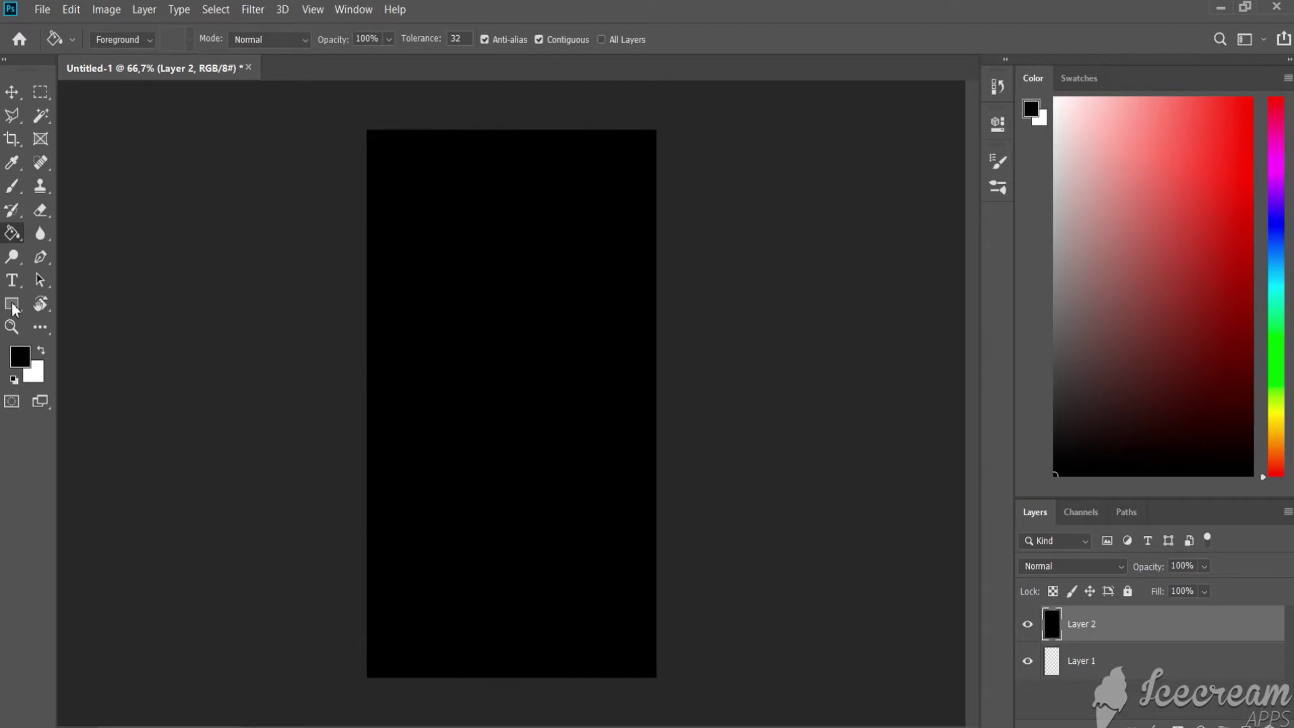
pyautogui.click(11, 282)
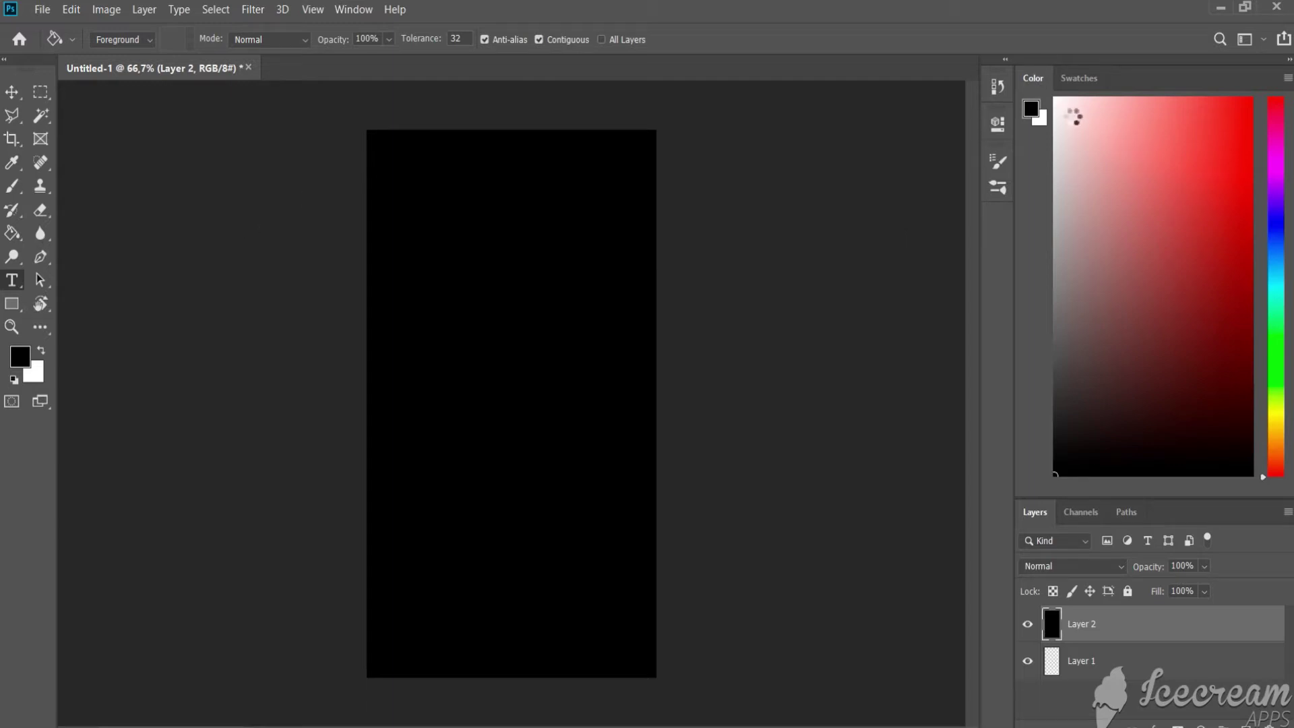
# - Type 'Example' in pure white on the canvas and size it to 72 pt
pyautogui.click(1130, 136)
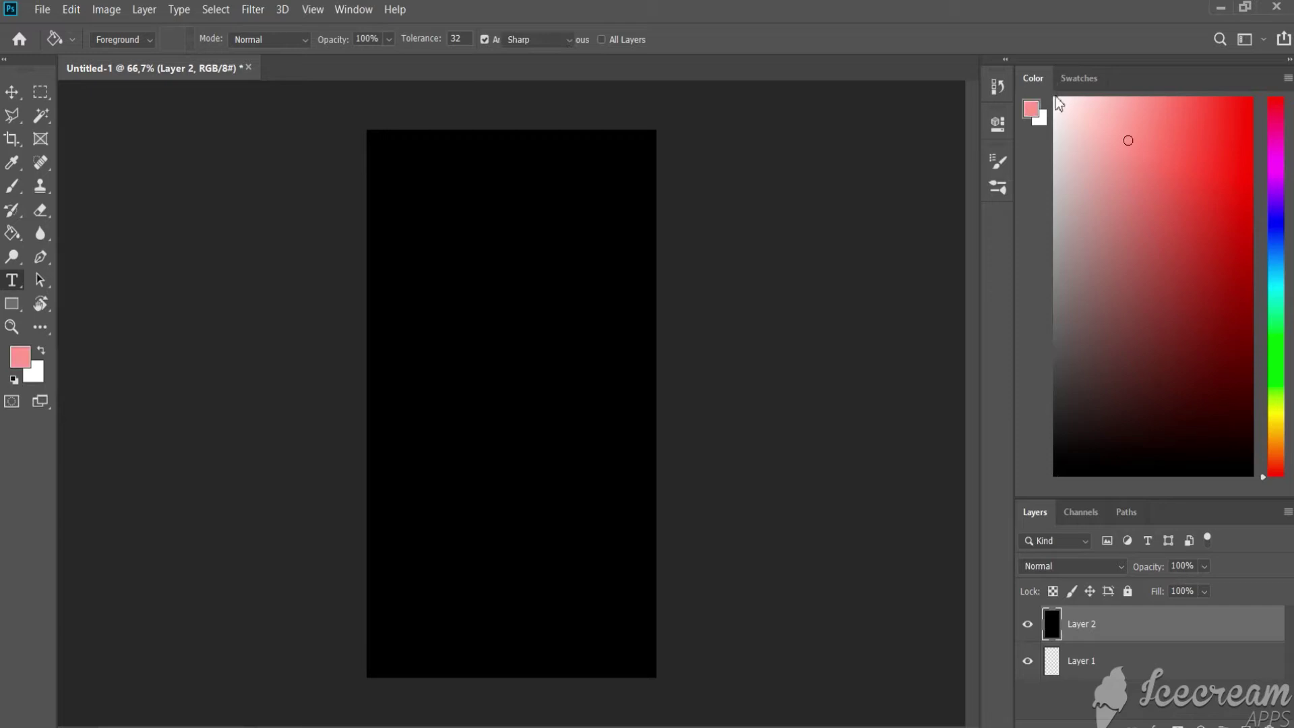
pyautogui.click(1086, 113)
pyautogui.moveTo(1086, 113); pyautogui.dragTo(1055, 99)
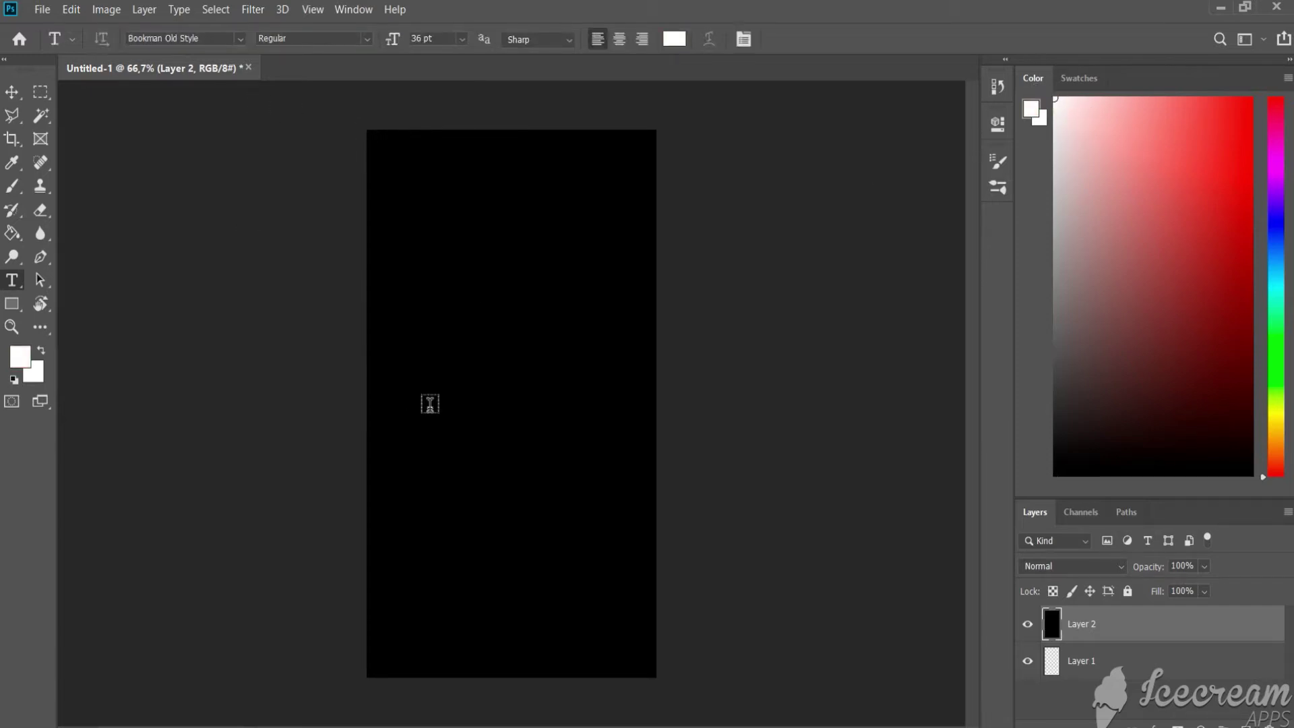
pyautogui.click(529, 468)
pyautogui.write('E')
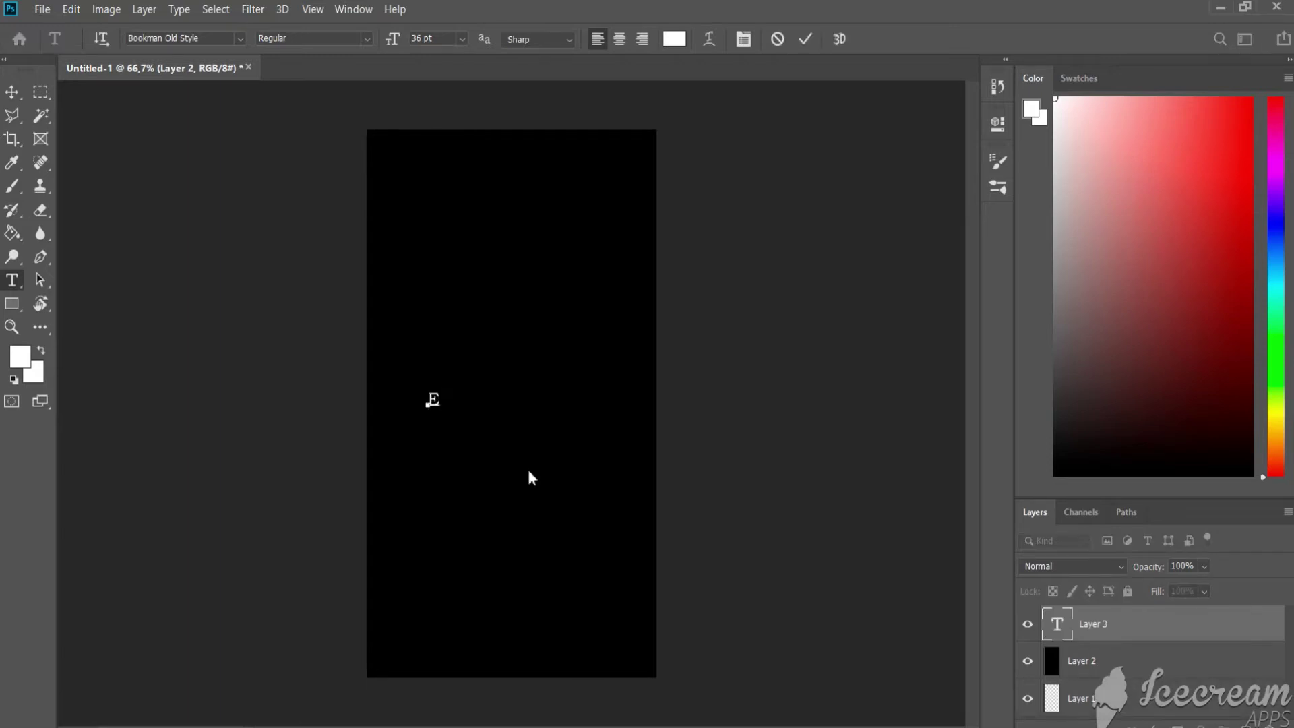
pyautogui.write('x____')
pyautogui.hotkey('ctrl', 'a')
pyautogui.click(463, 39)
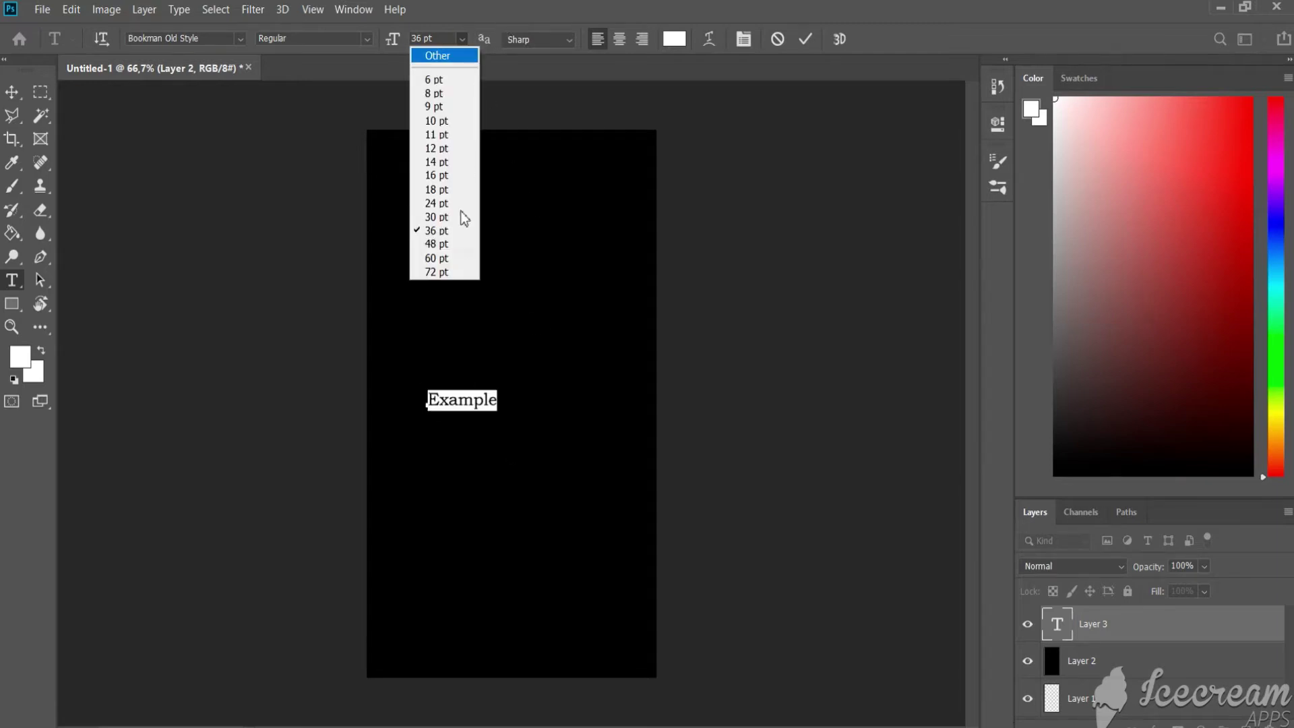
pyautogui.click(453, 270)
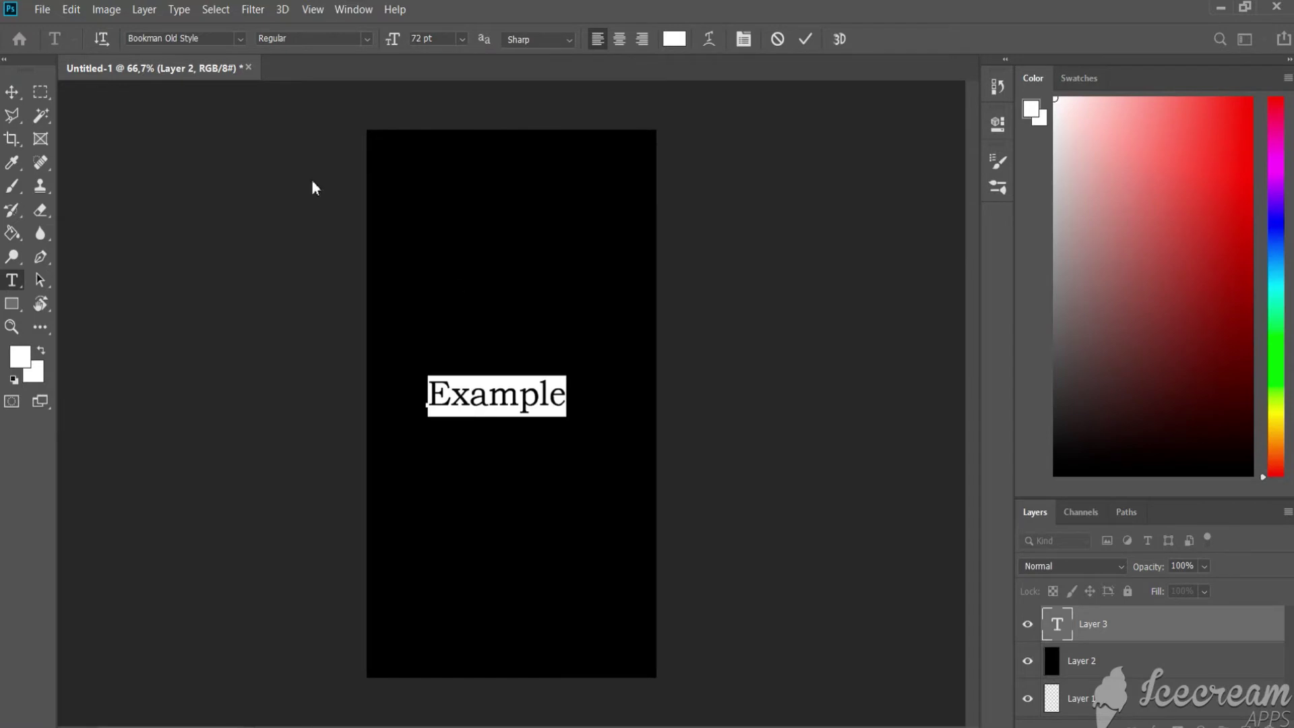
# - Change the Example text to the Beachwood font at 120 pt and commit it
pyautogui.click(180, 38)
pyautogui.scroll(-3, 180, 37)
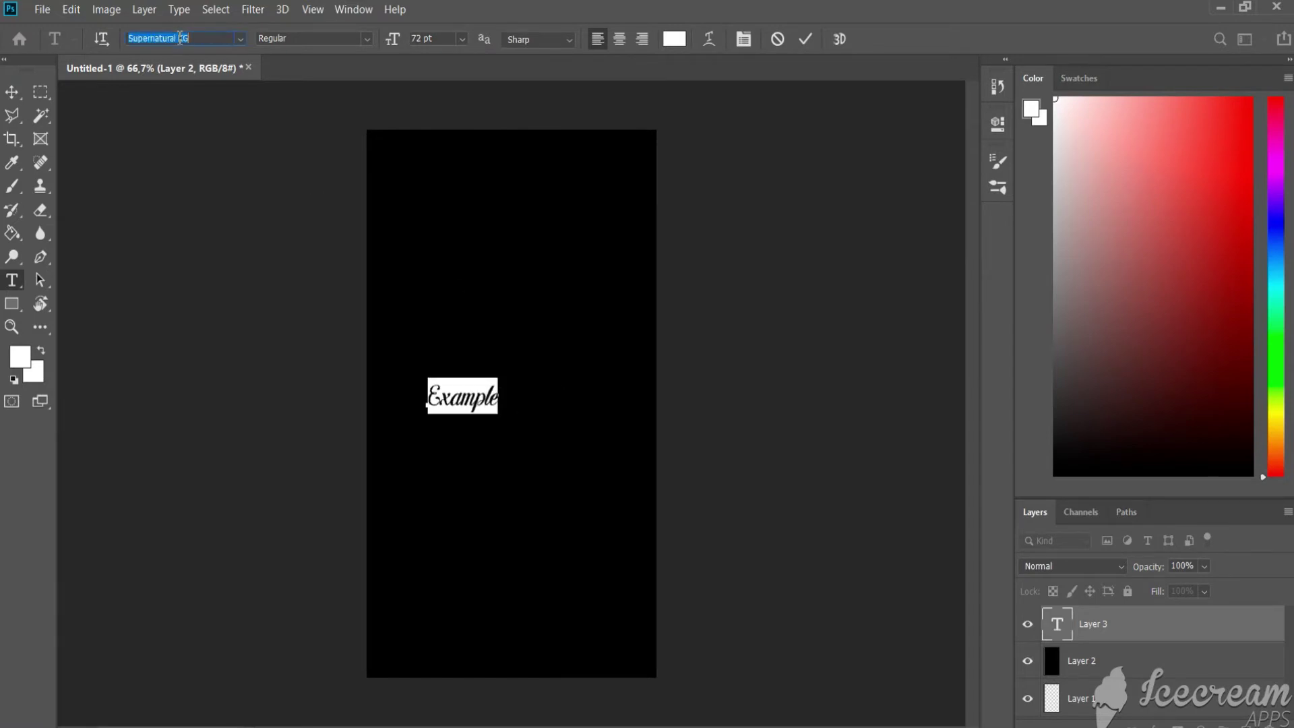
pyautogui.scroll(-3, 180, 37)
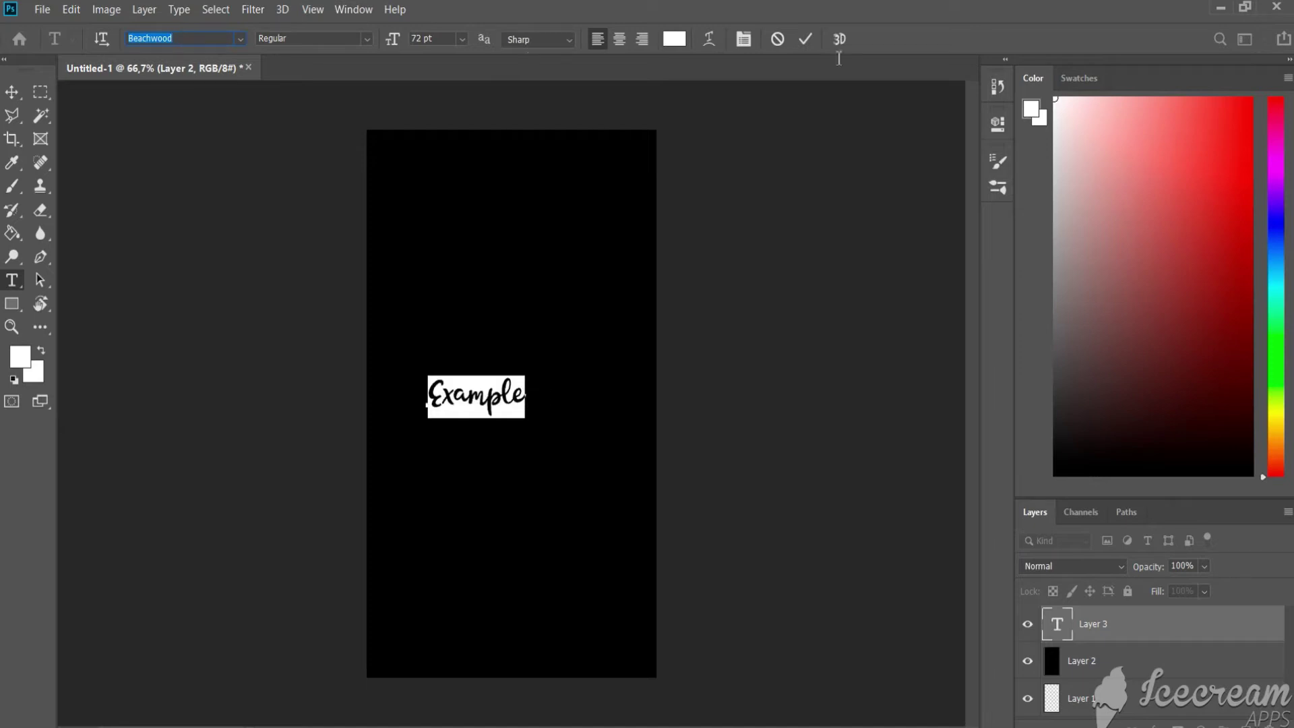
pyautogui.click(419, 38)
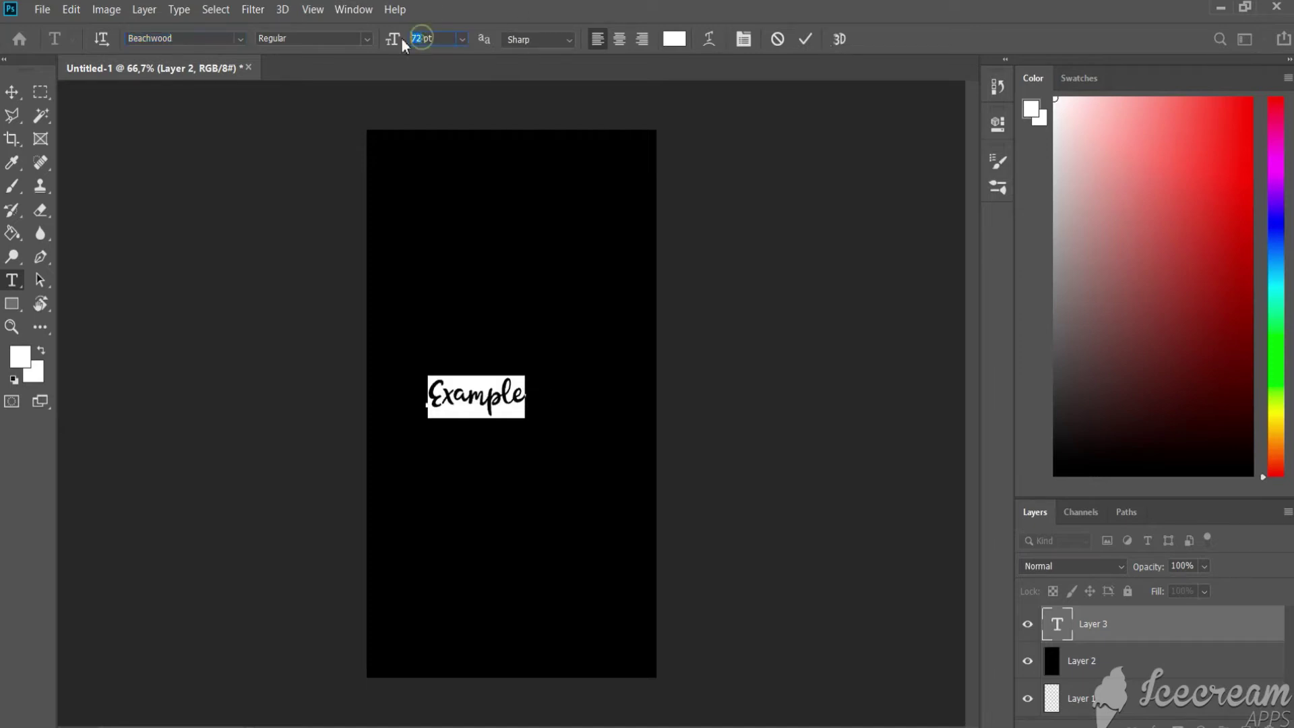
pyautogui.write('120')
pyautogui.press('Return')
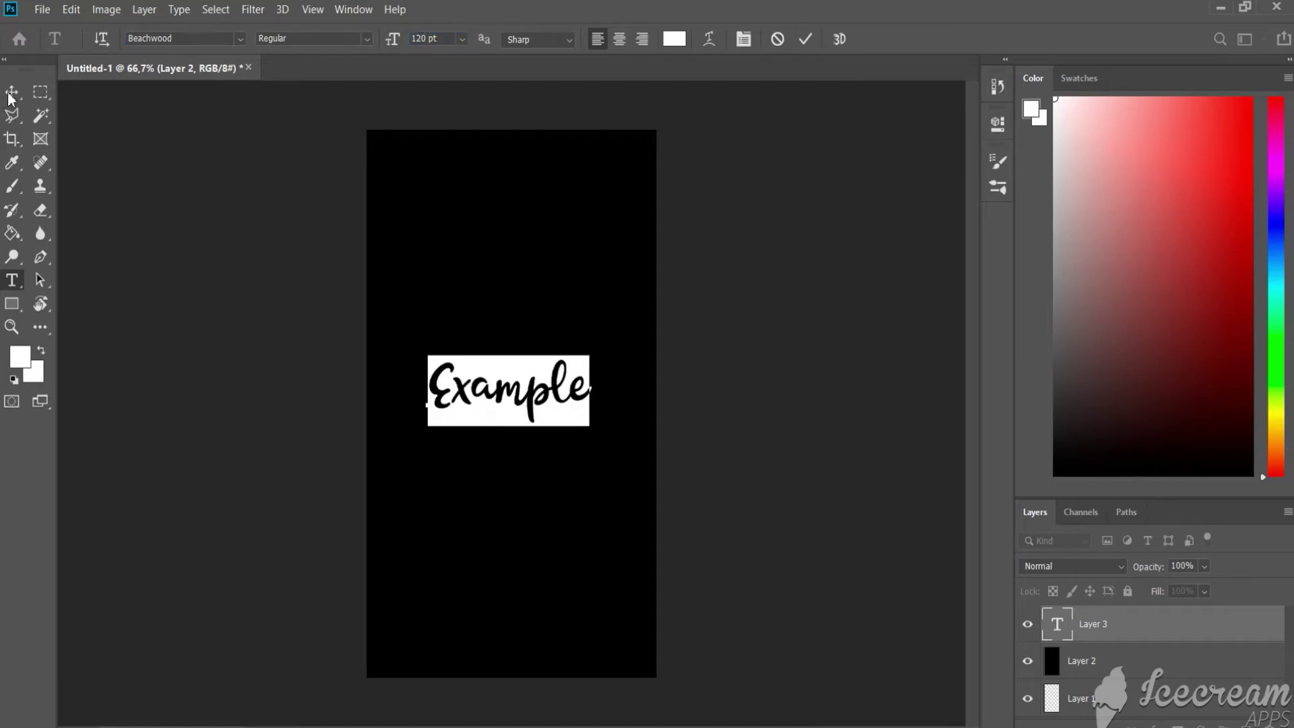
pyautogui.hotkey('ctrl', 'Return')
pyautogui.press('v')
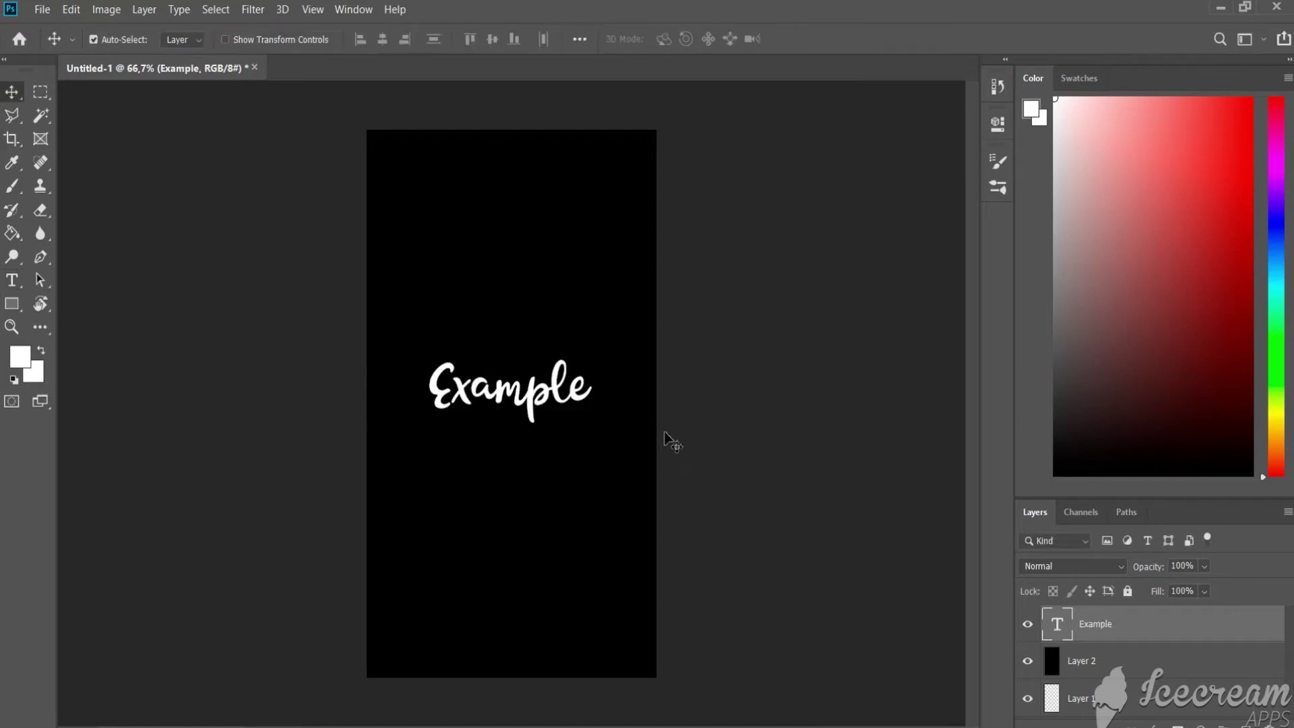
# - Nudge the Example text slightly lower near the canvas centre
pyautogui.press('t')
pyautogui.doubleClick(434, 391)
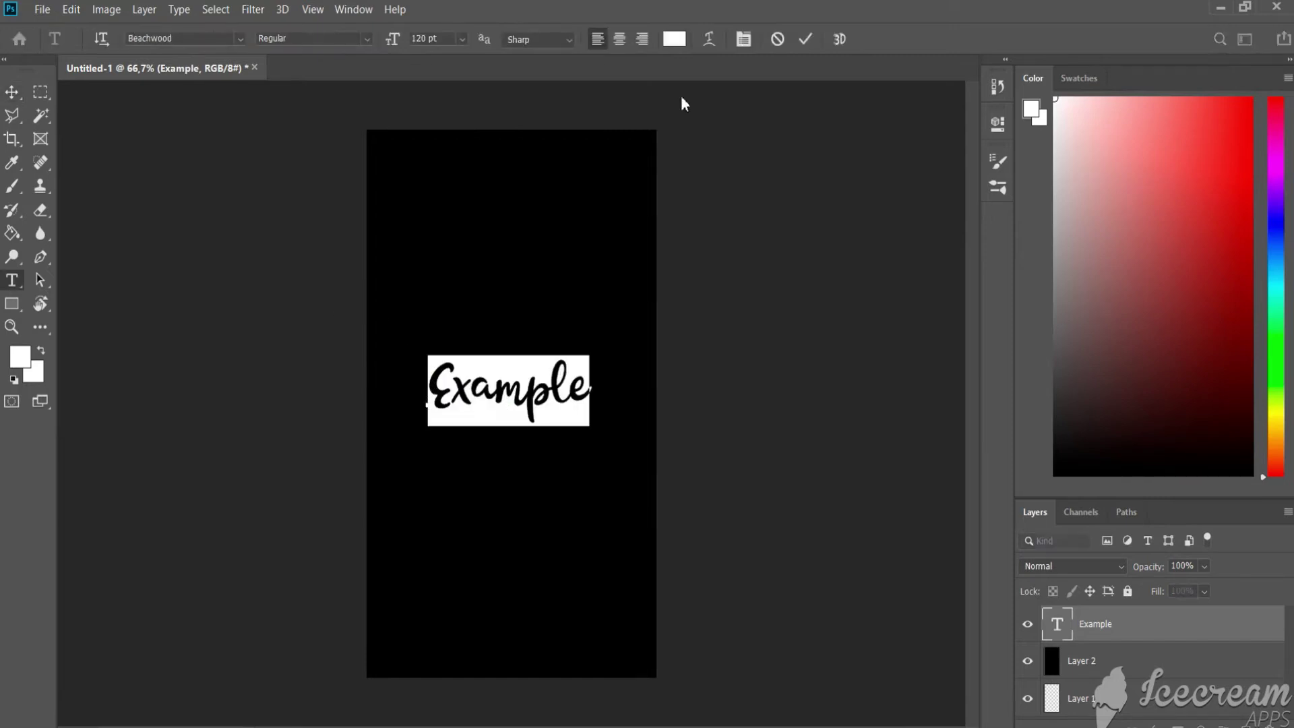
pyautogui.click(804, 38)
pyautogui.press('v')
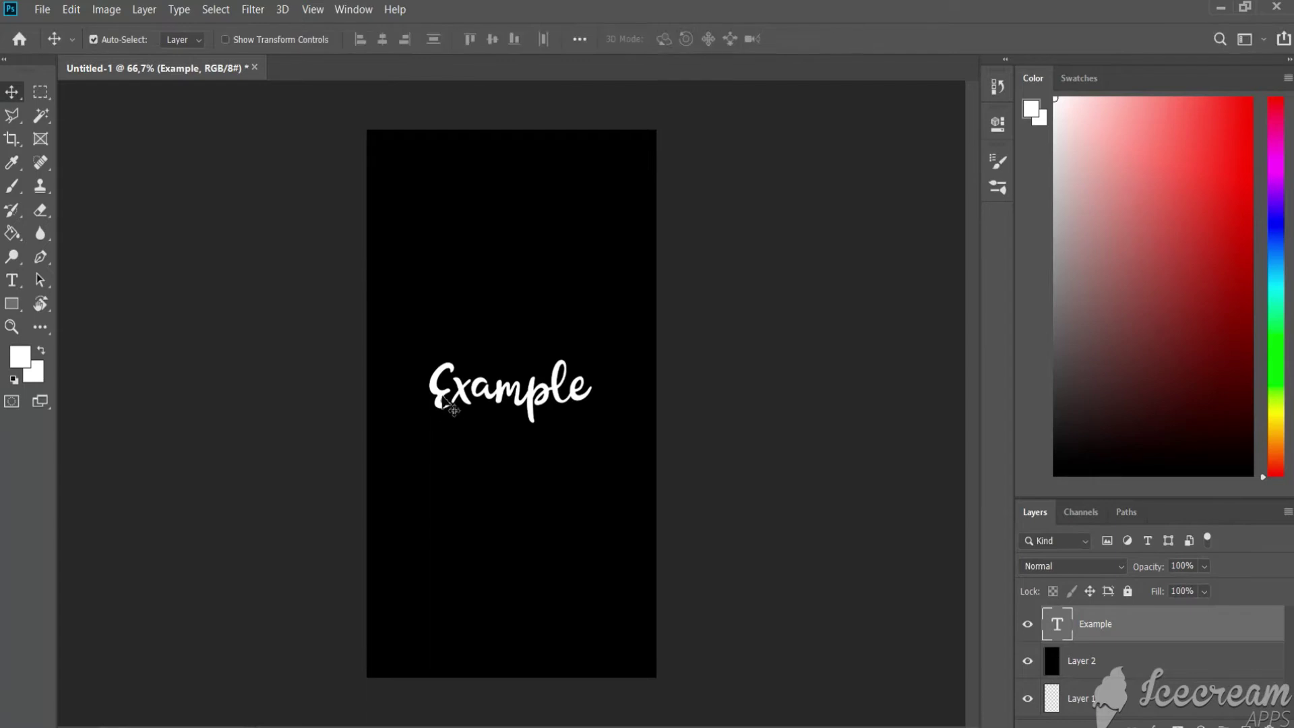
pyautogui.moveTo(431, 390); pyautogui.dragTo(439, 405)
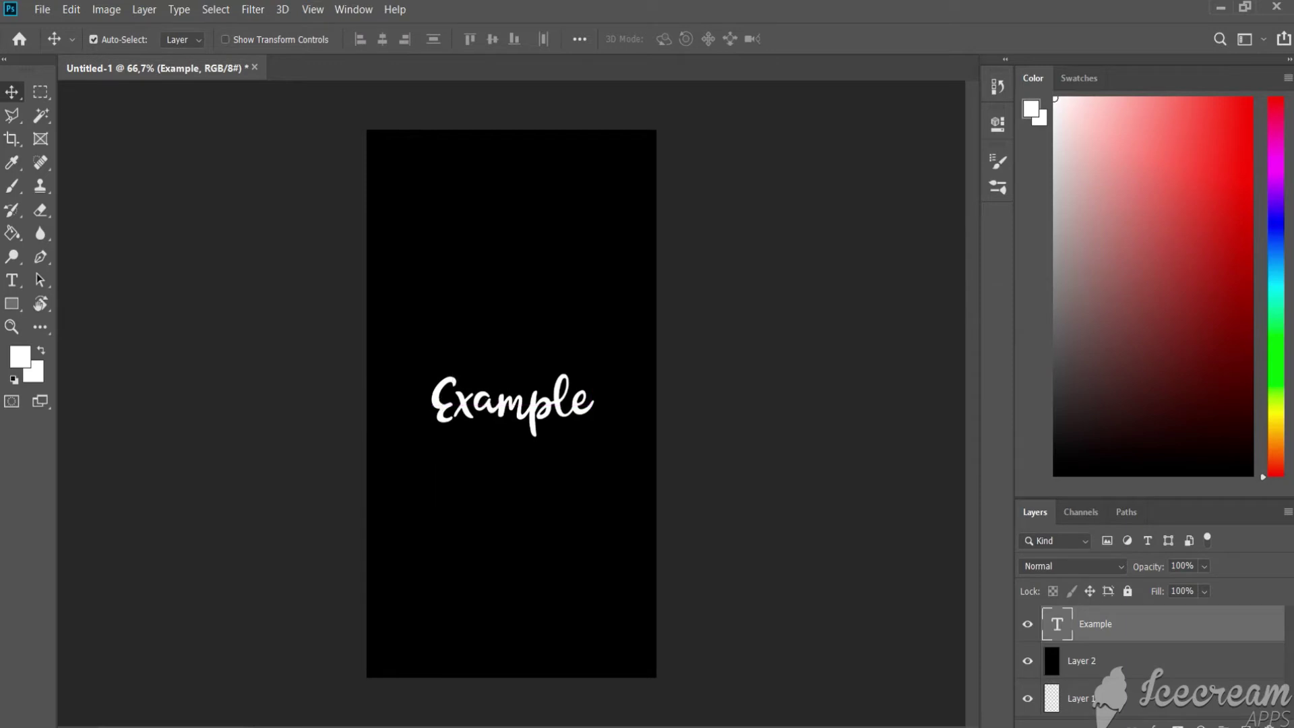
# - Merge the Example text layer into the black layer
pyautogui.keyDown('shift'); pyautogui.click(1088, 664); pyautogui.keyUp('shift')
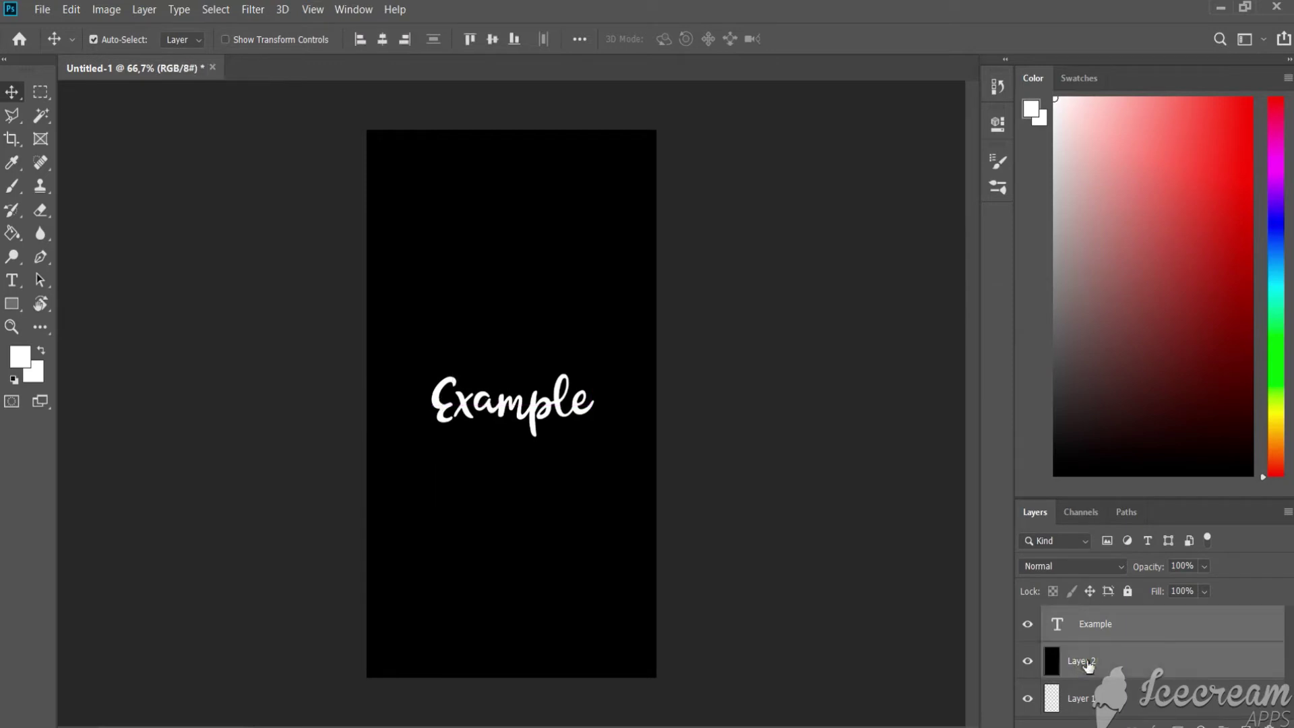
pyautogui.rightClick(1088, 665)
pyautogui.click(966, 517)
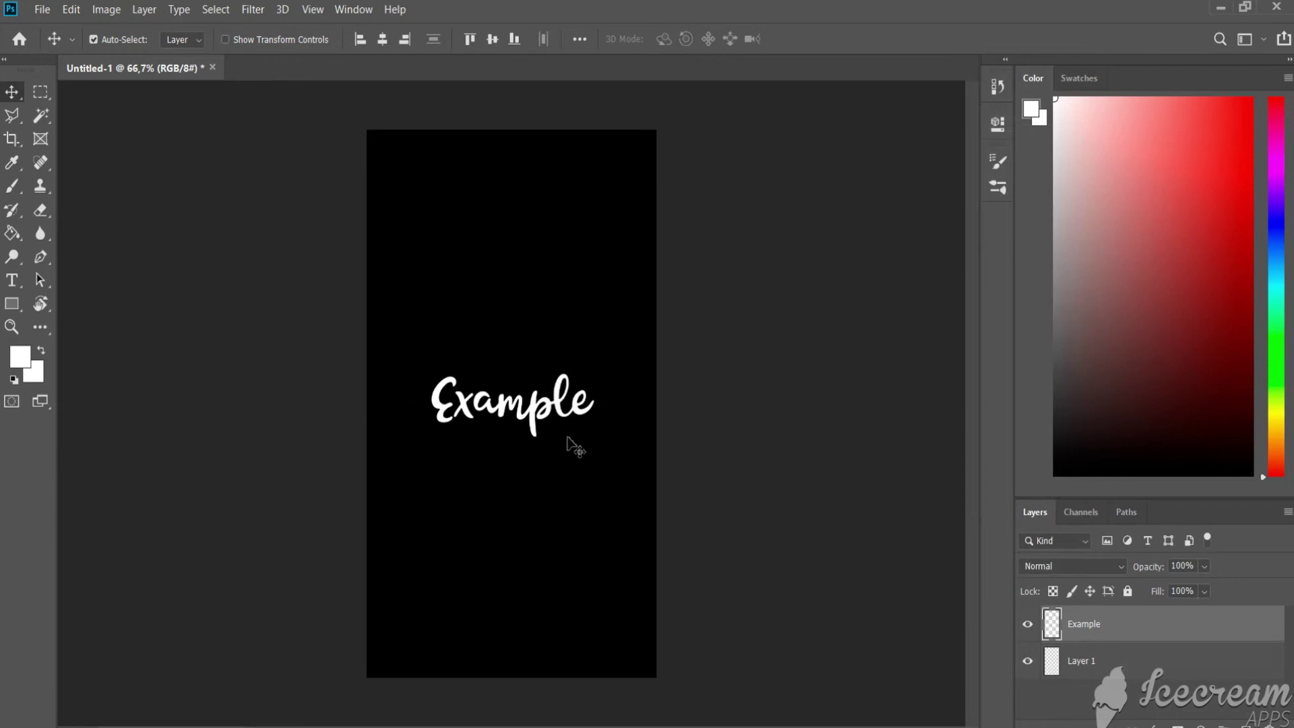
# - Magic-wand and delete the E, x and 'ample' letters, then deselect and zoom out
pyautogui.click(40, 115)
pyautogui.scroll(2, 472, 351)
pyautogui.scroll(4, 528, 453)
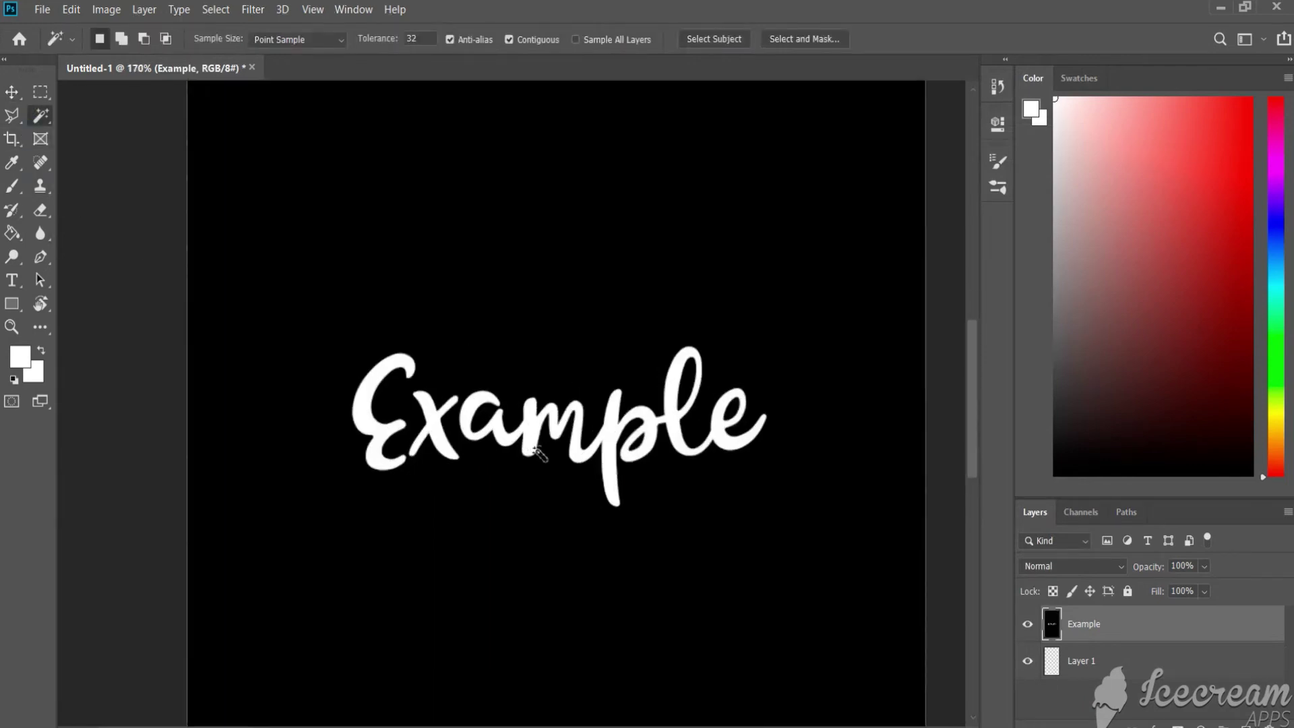
pyautogui.click(321, 409)
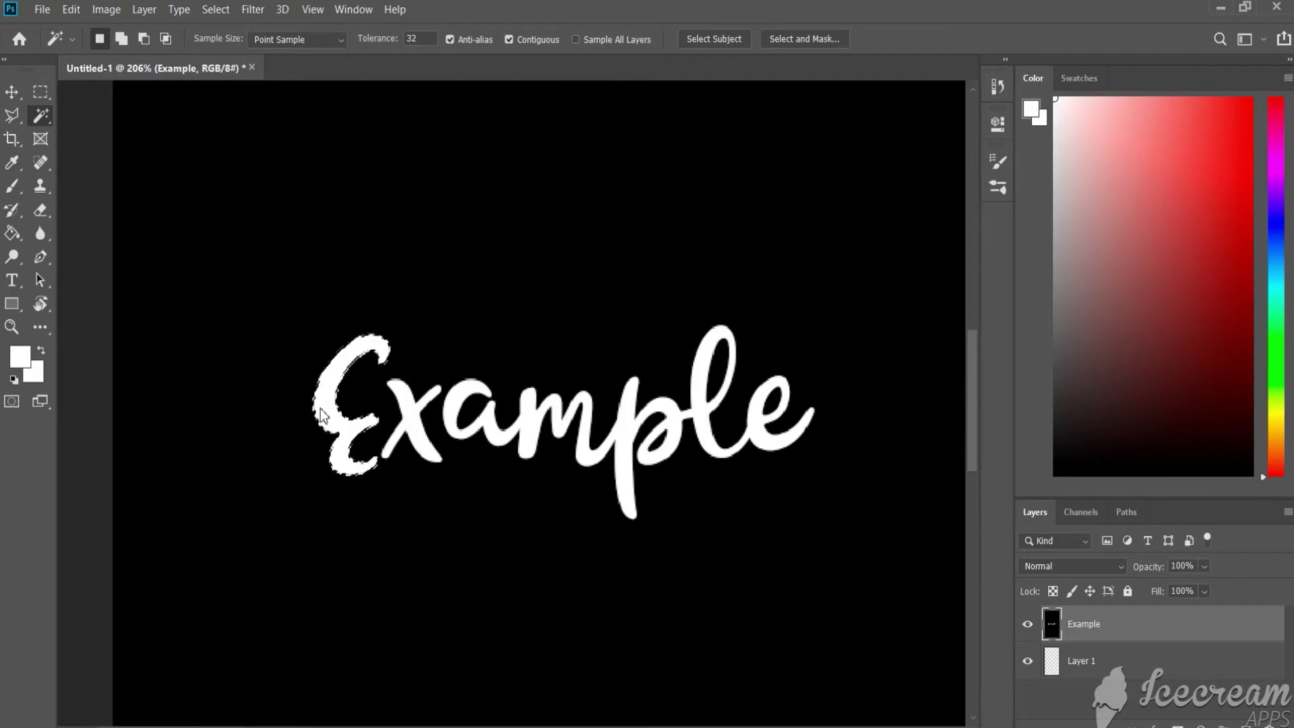
pyautogui.press('Delete')
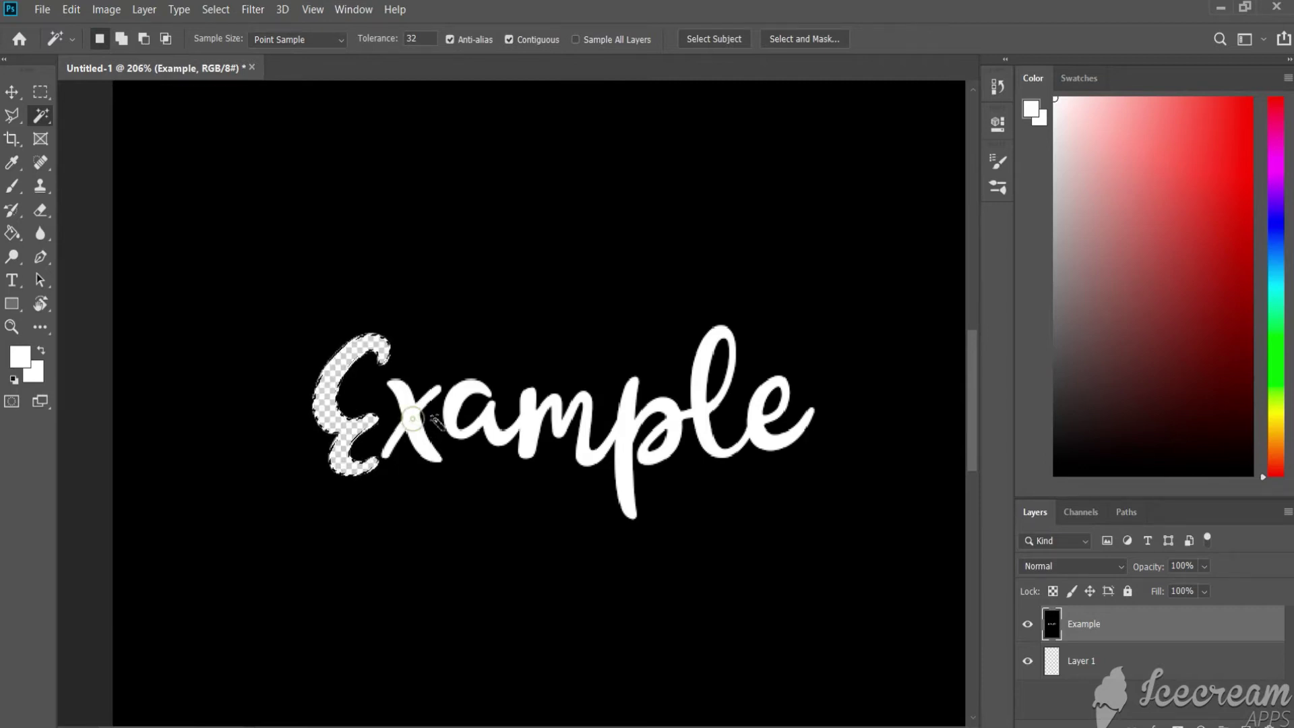
pyautogui.click(413, 421)
pyautogui.press('Delete')
pyautogui.click(458, 406)
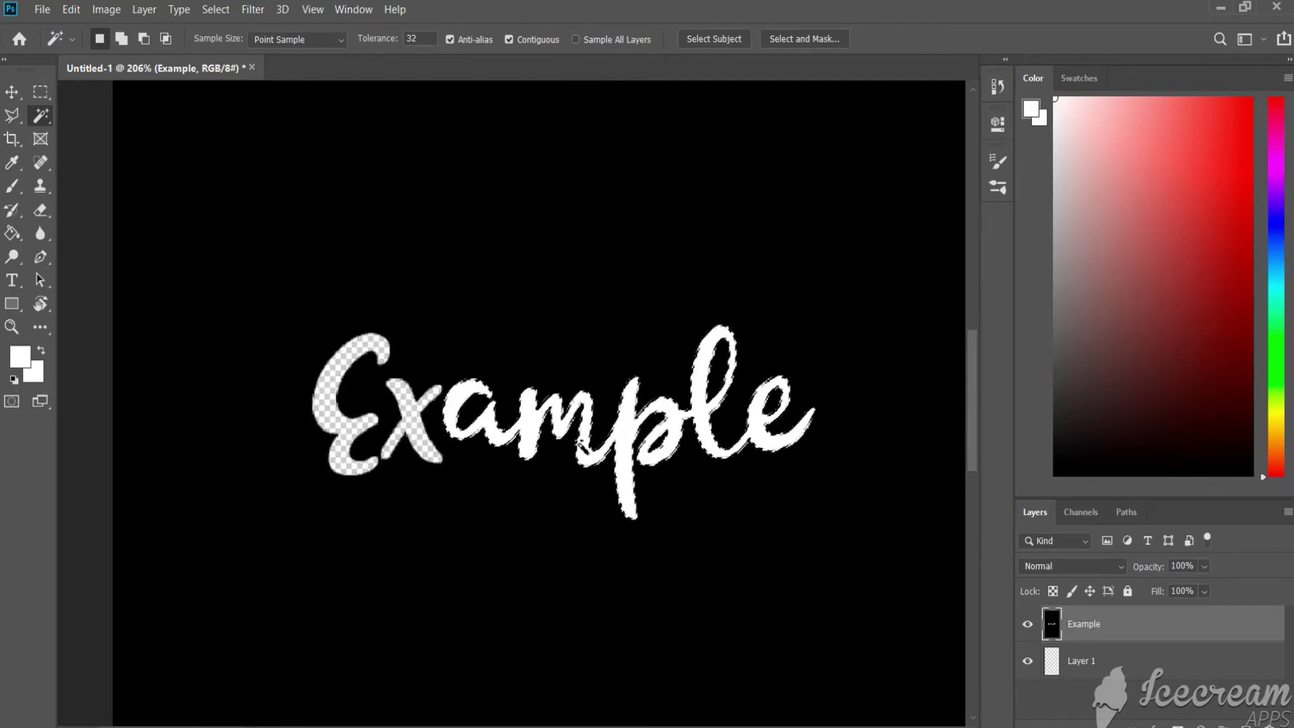
pyautogui.press('Delete')
pyautogui.hotkey('ctrl', 'd')
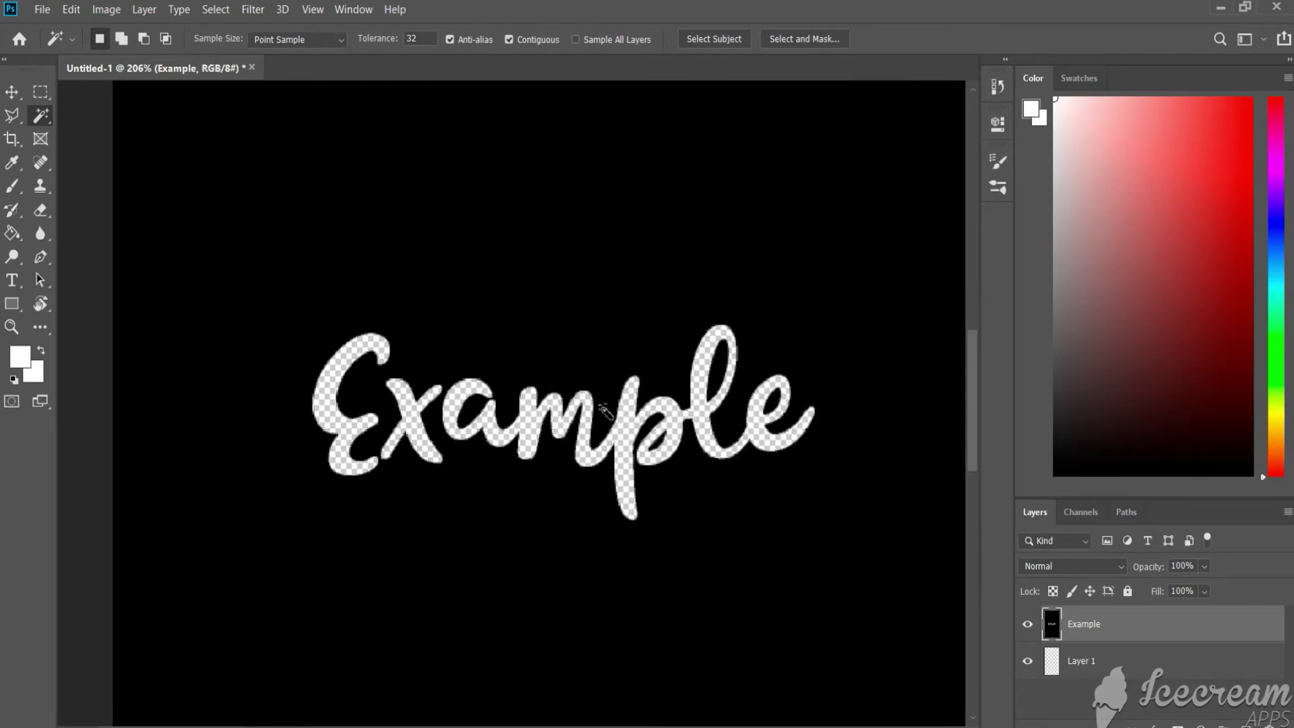
pyautogui.scroll(-3, 569, 364)
pyautogui.scroll(-3, 569, 364)
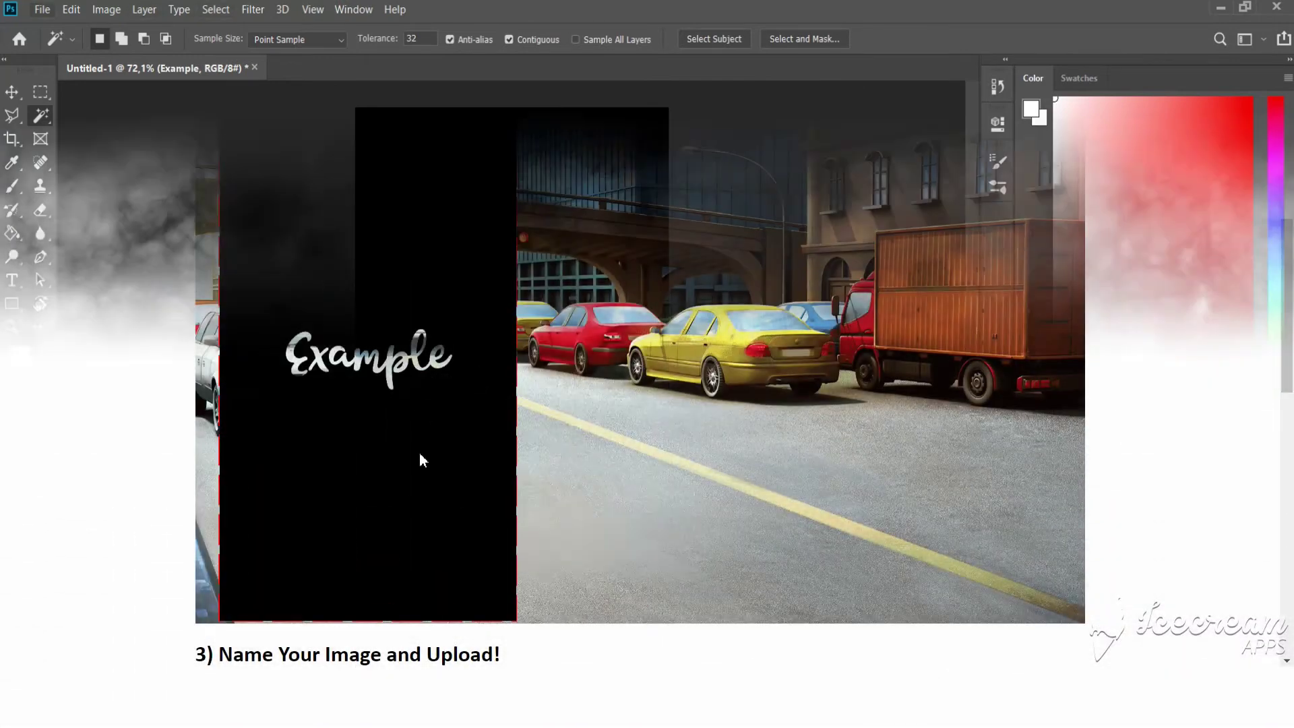
# - Upload the image as EXAMPLE, confirming the overwrite and dismissing the success message
pyautogui.scroll(-3, 413, 502)
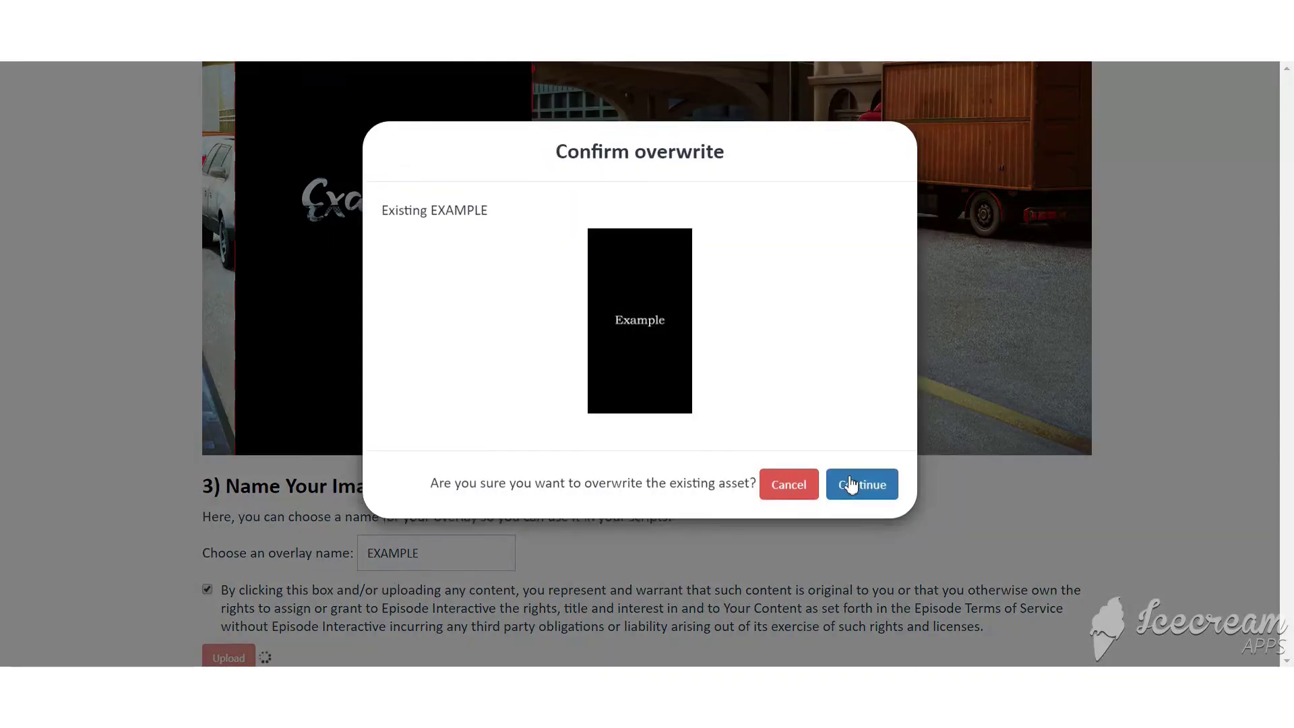
pyautogui.click(853, 484)
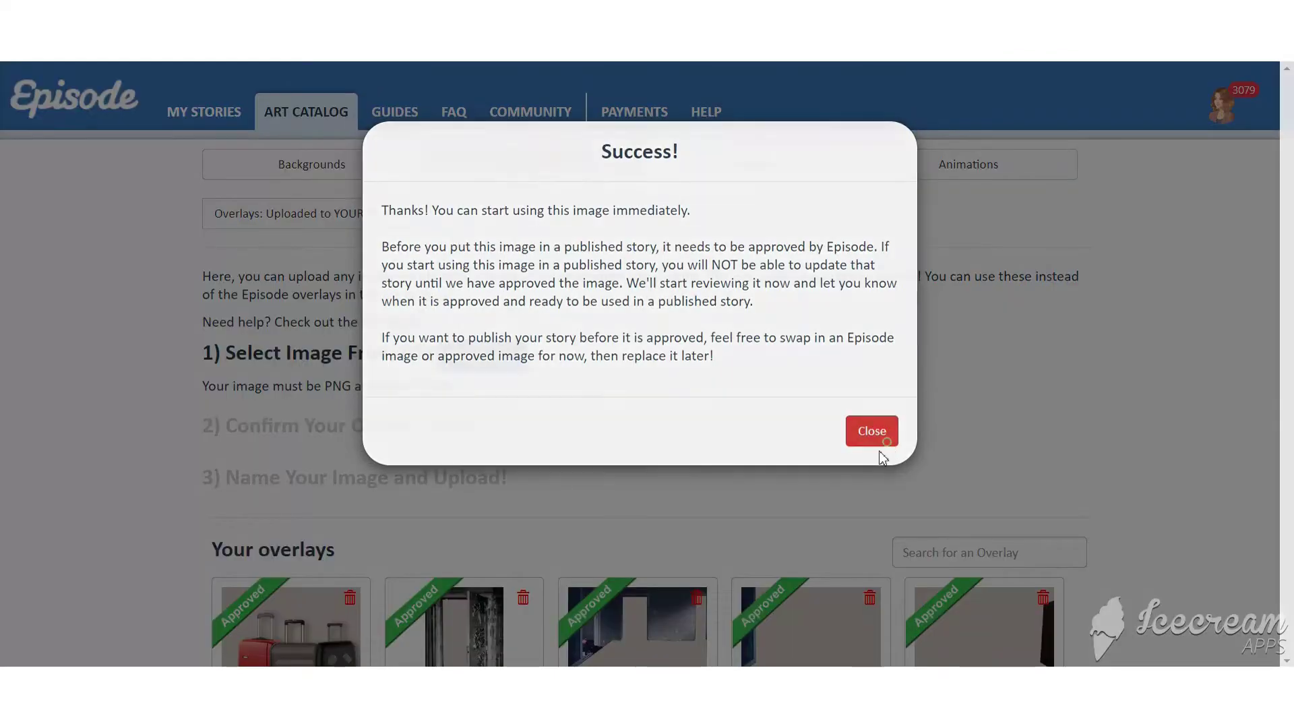
pyautogui.click(874, 433)
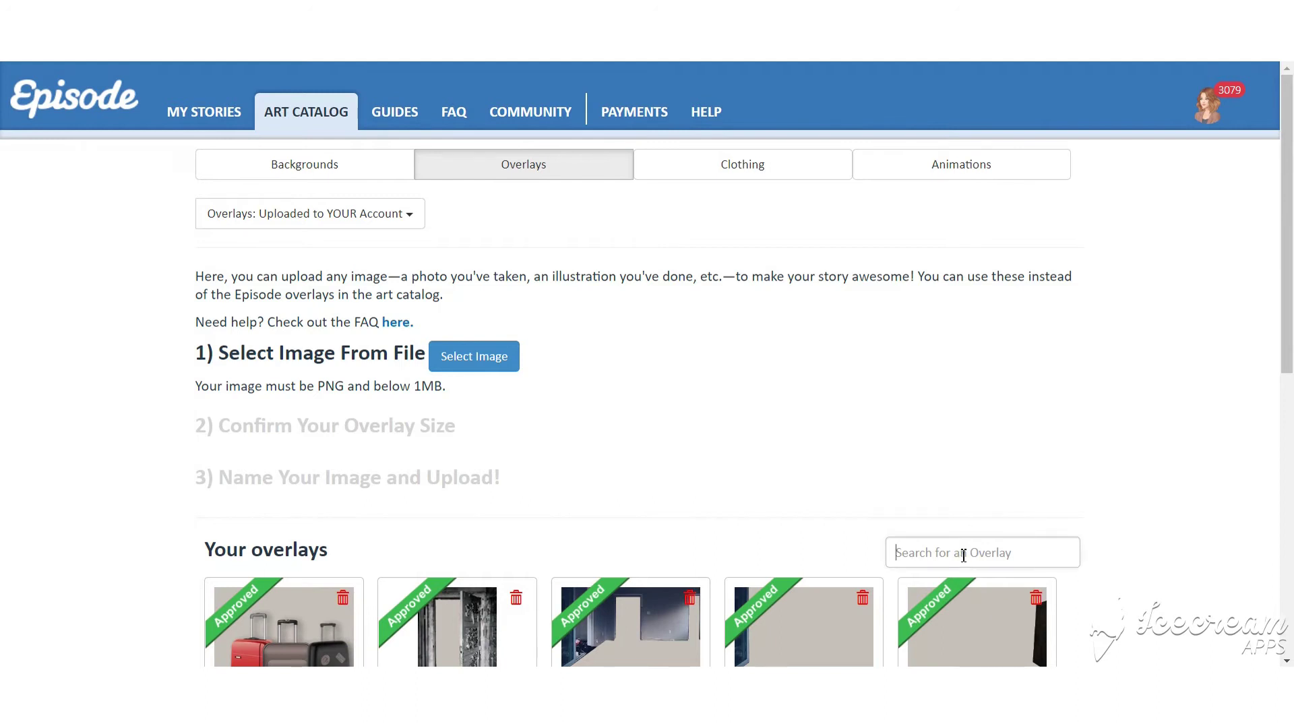
# - Search overlays for 'example', preview the pending-review EXAMPLE thumbnail and select its name
pyautogui.write('example')
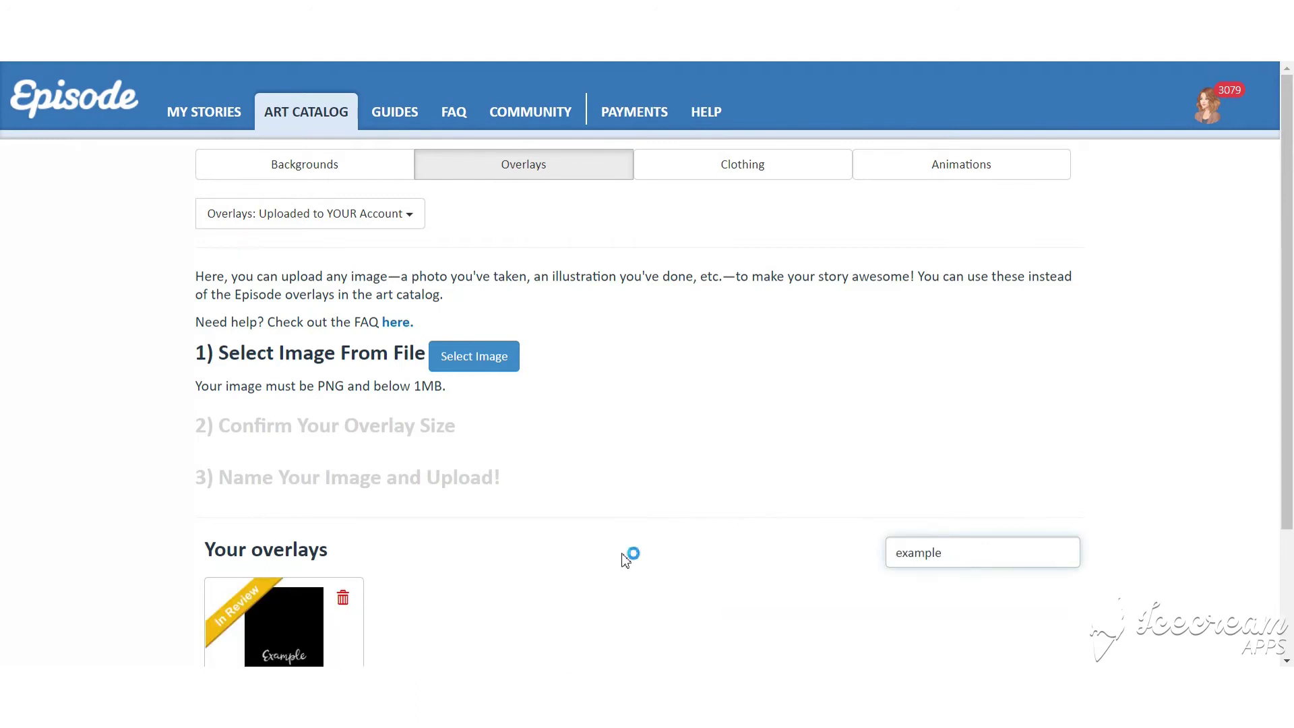
pyautogui.scroll(-3, 270, 573)
pyautogui.click(285, 507)
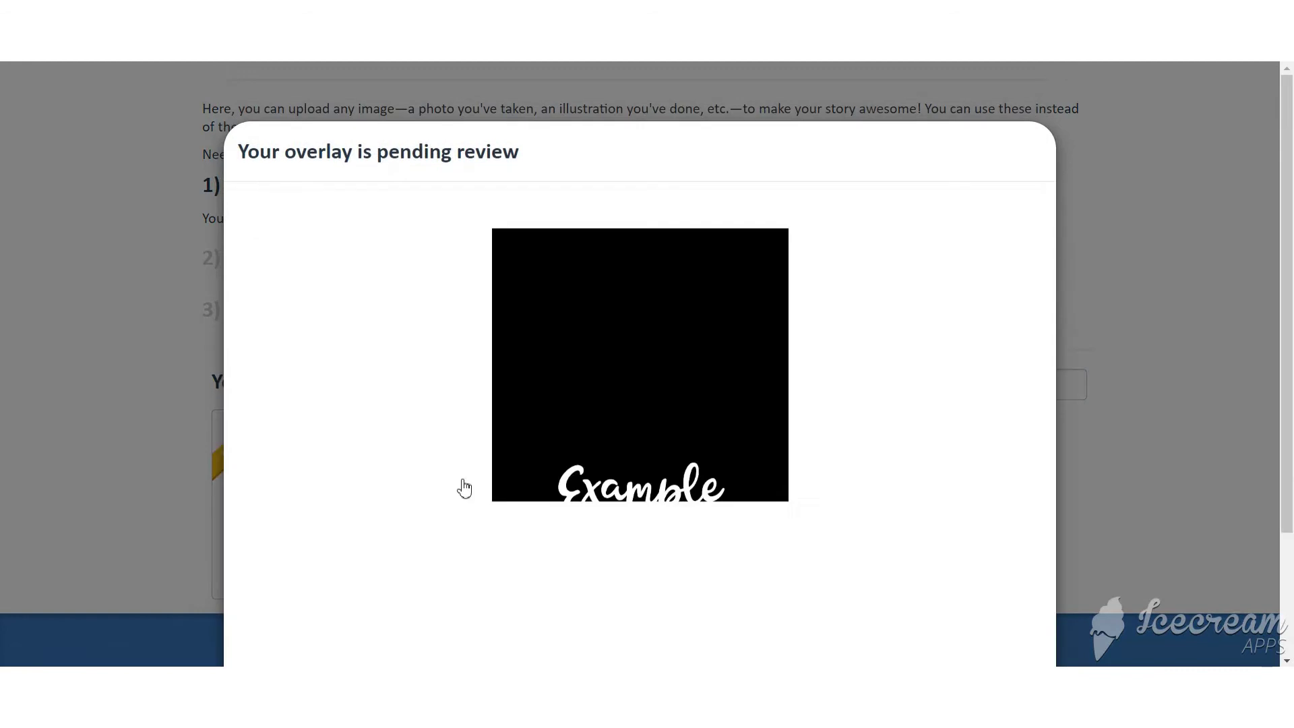
pyautogui.click(1132, 267)
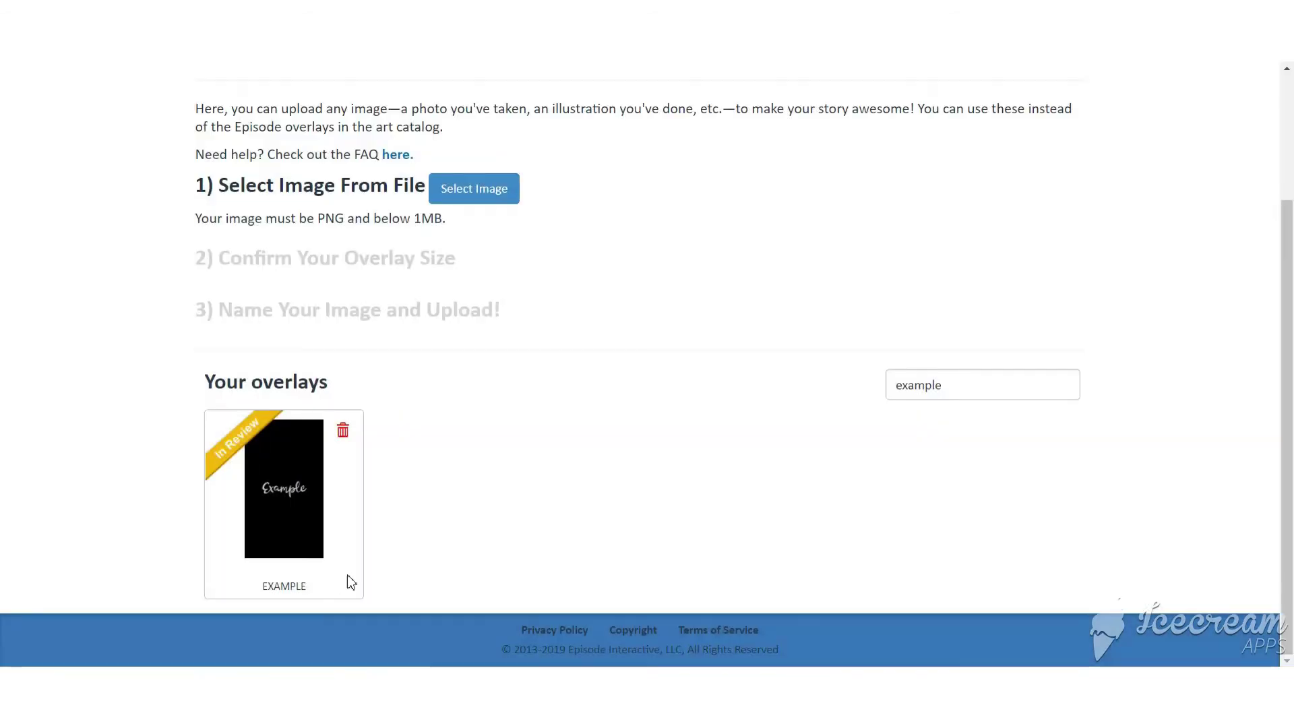
pyautogui.moveTo(321, 598); pyautogui.dragTo(256, 597)
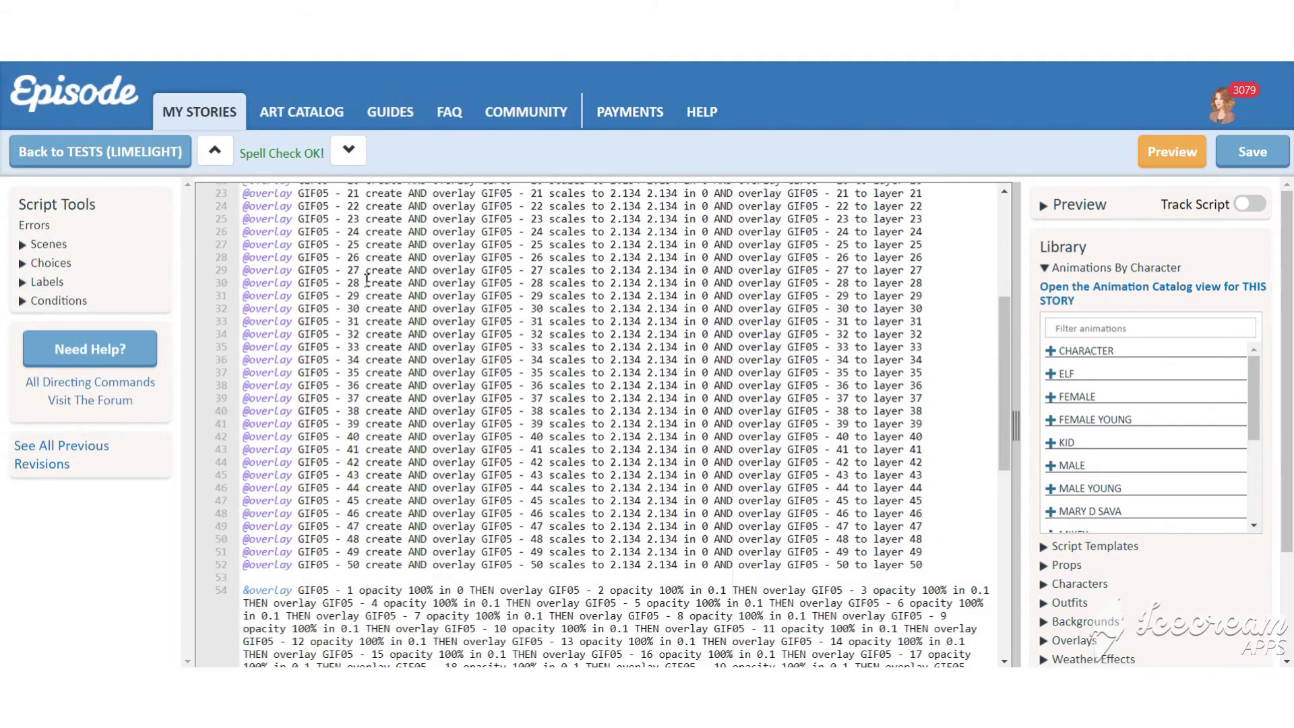
pyautogui.scroll(-6, 368, 279)
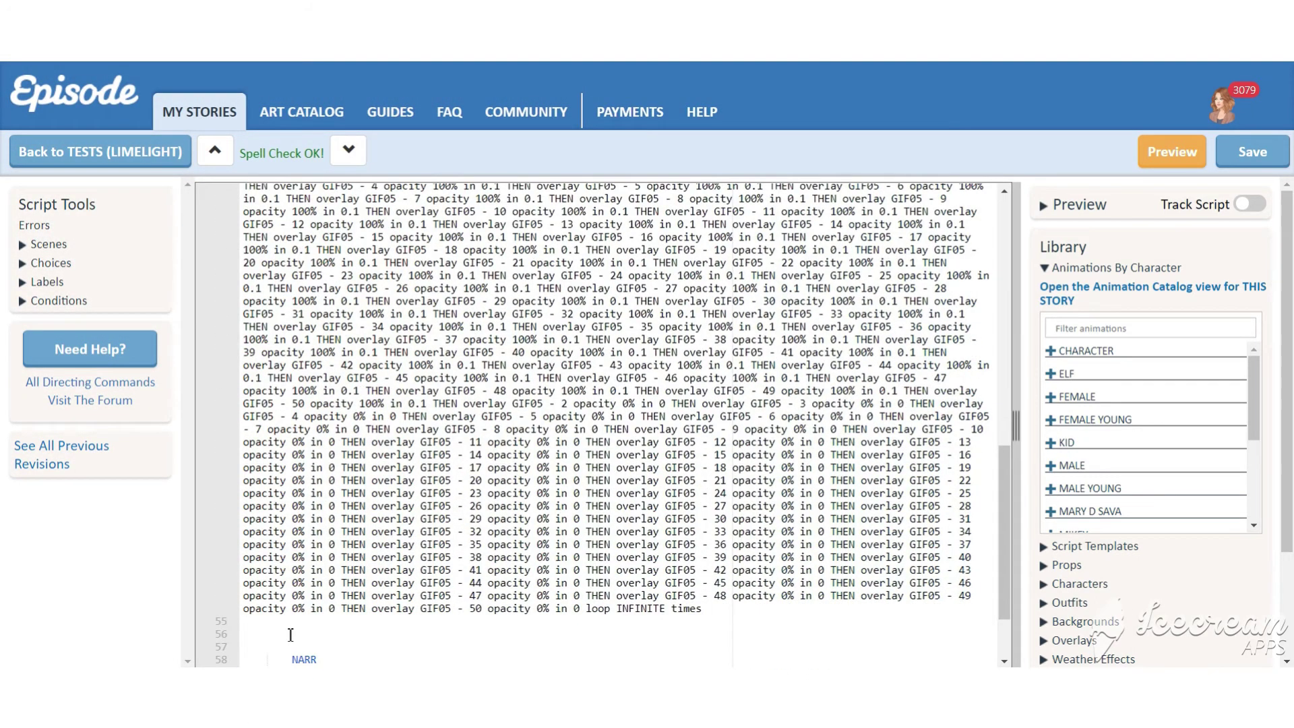
pyautogui.scroll(-2, 291, 635)
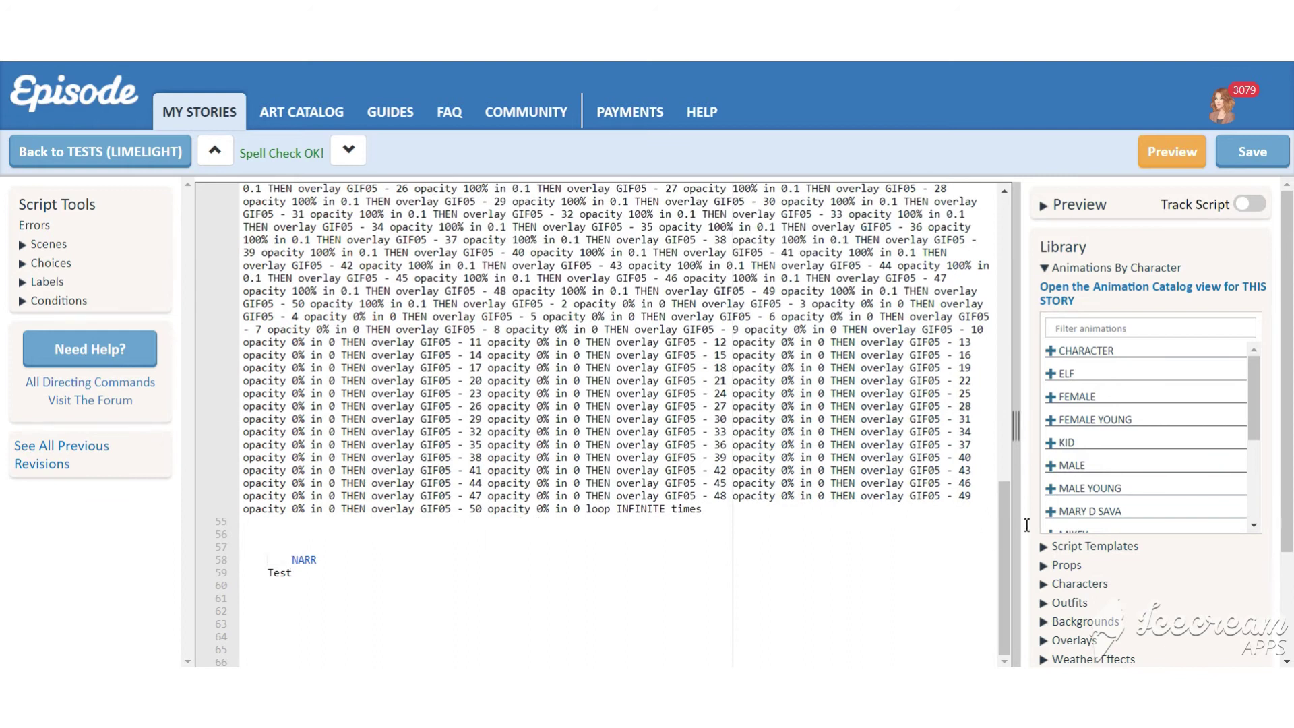
pyautogui.click(889, 572)
pyautogui.write('@overl')
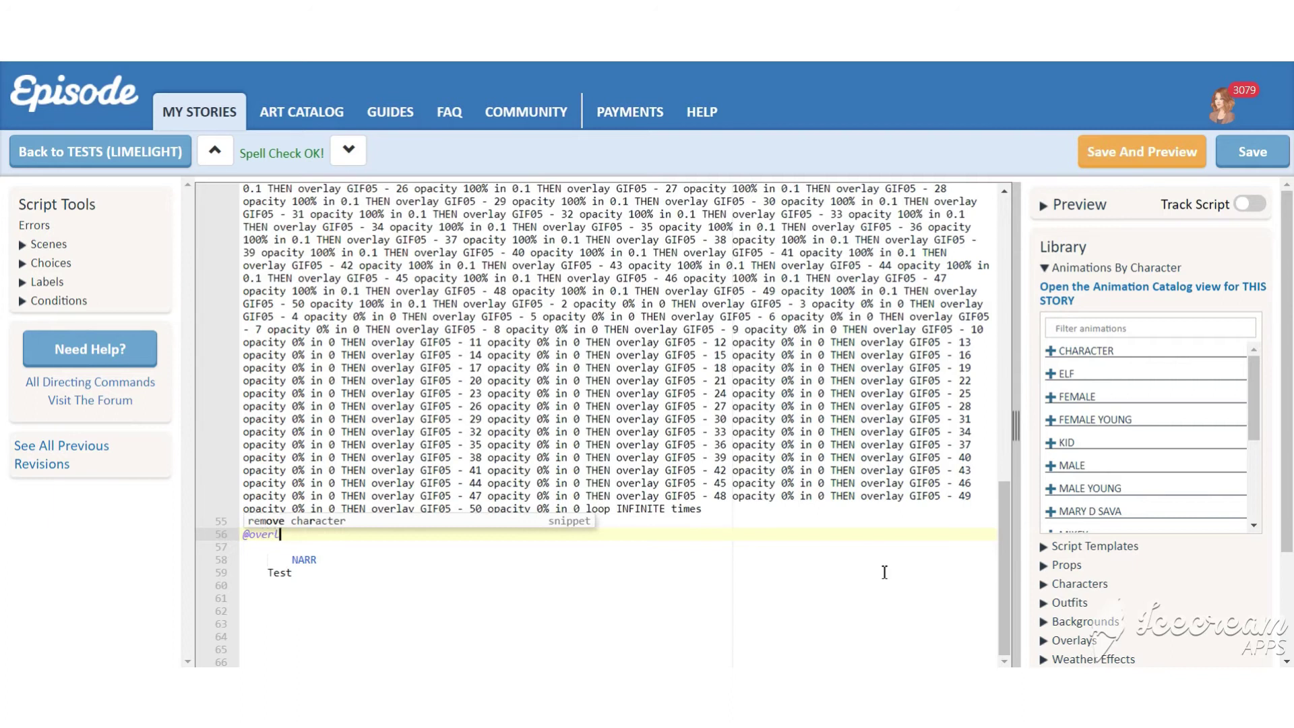
pyautogui.write('ay')
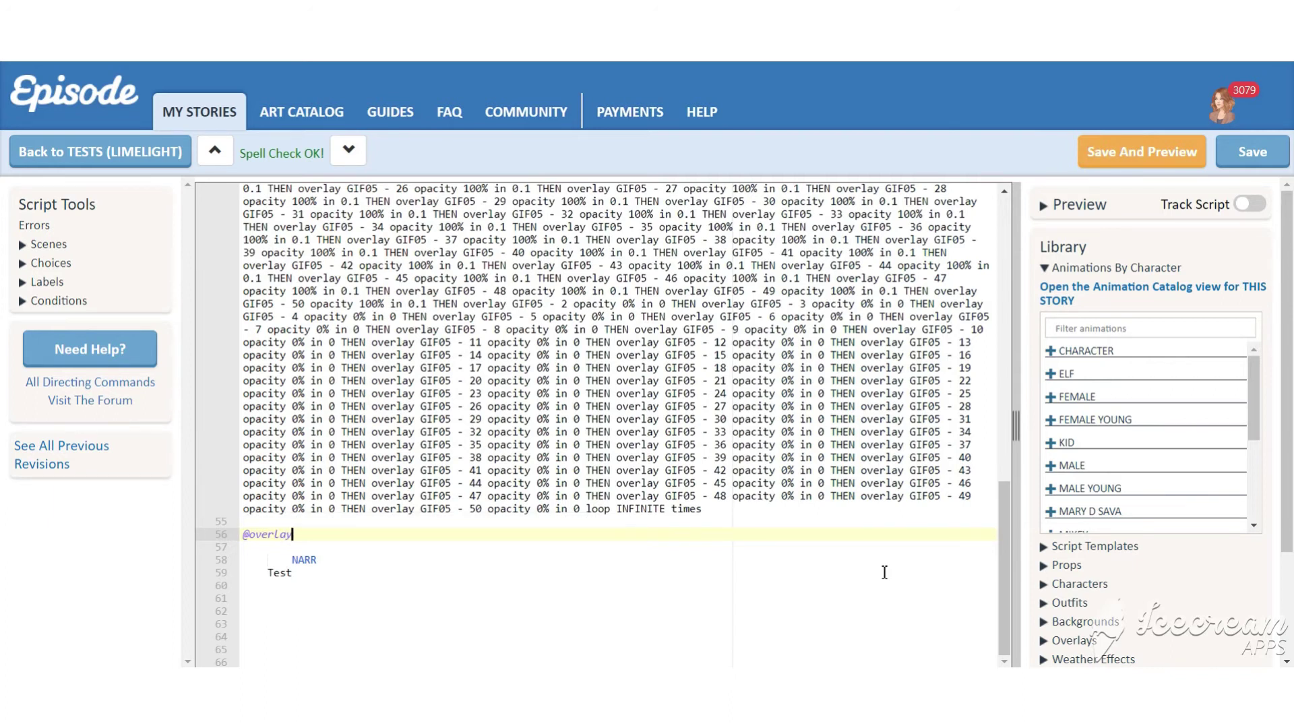
pyautogui.write(' EXAMPLE create AND overlay EXAMPLE')
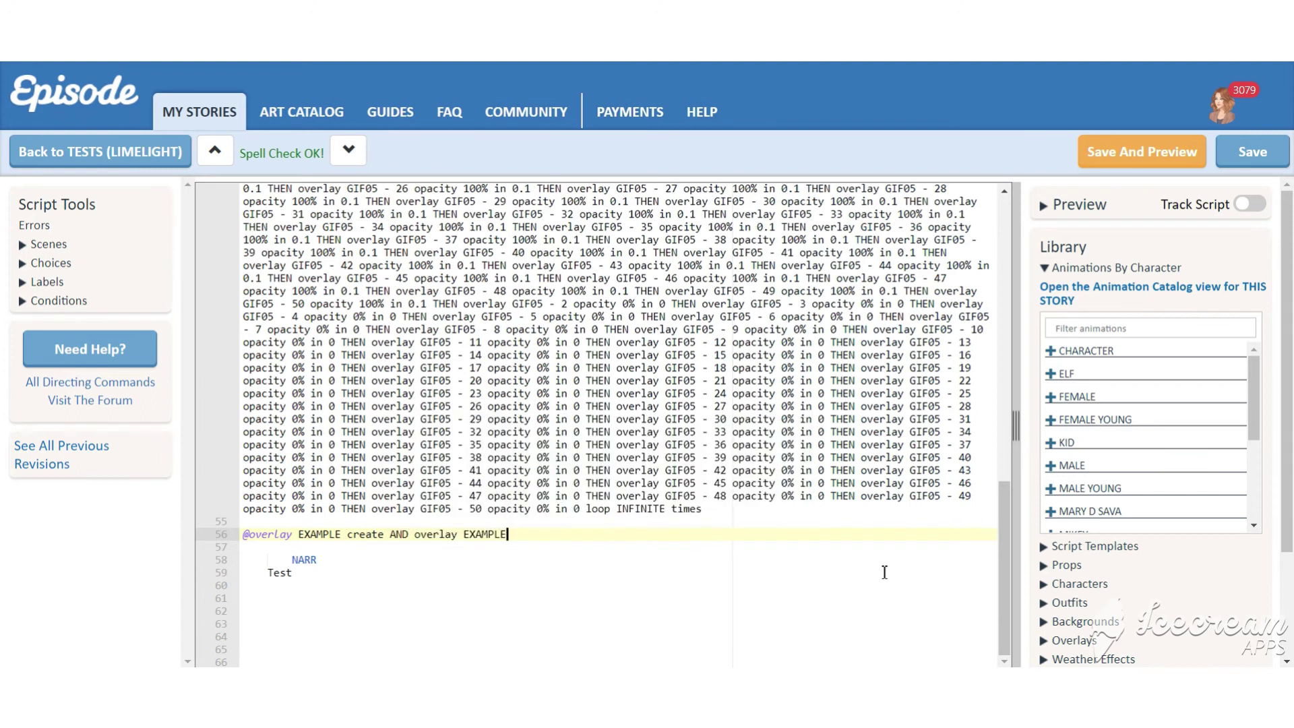
pyautogui.write(' opacity 100% in 0')
pyautogui.press('Return')
pyautogui.press('Return')
pyautogui.write('@pause f')
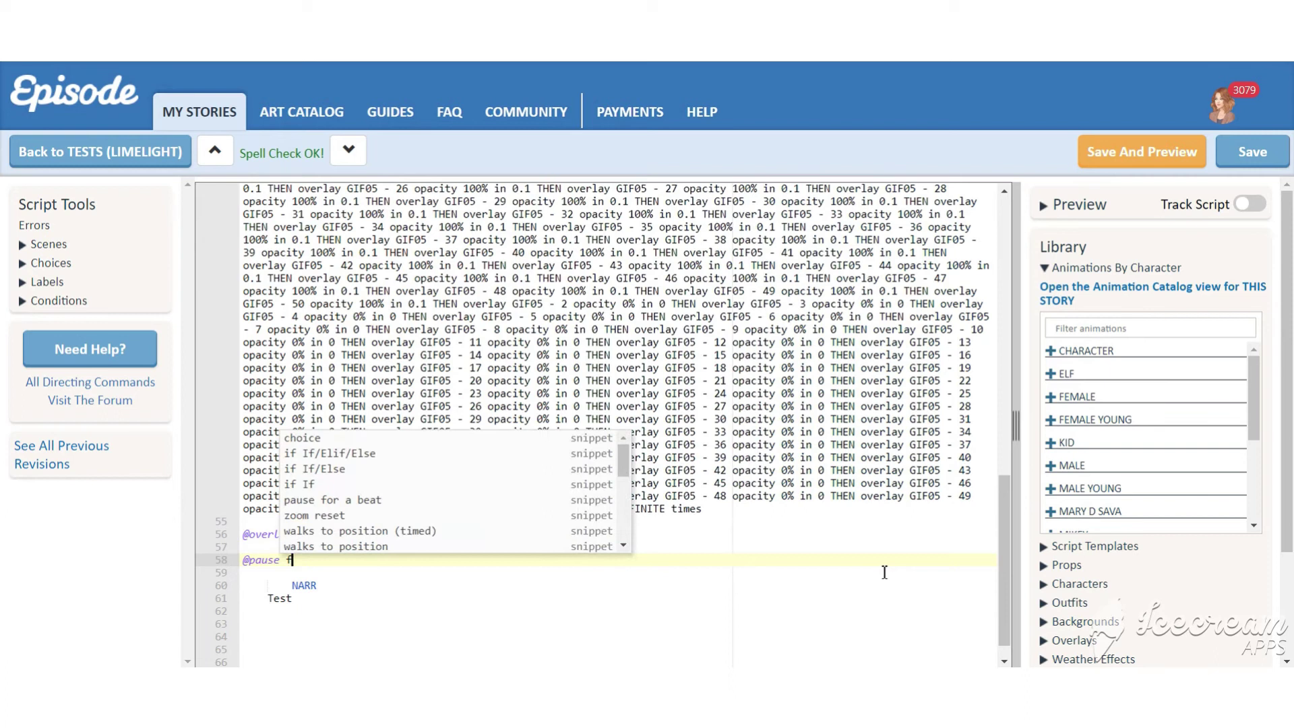
pyautogui.write('or 10')
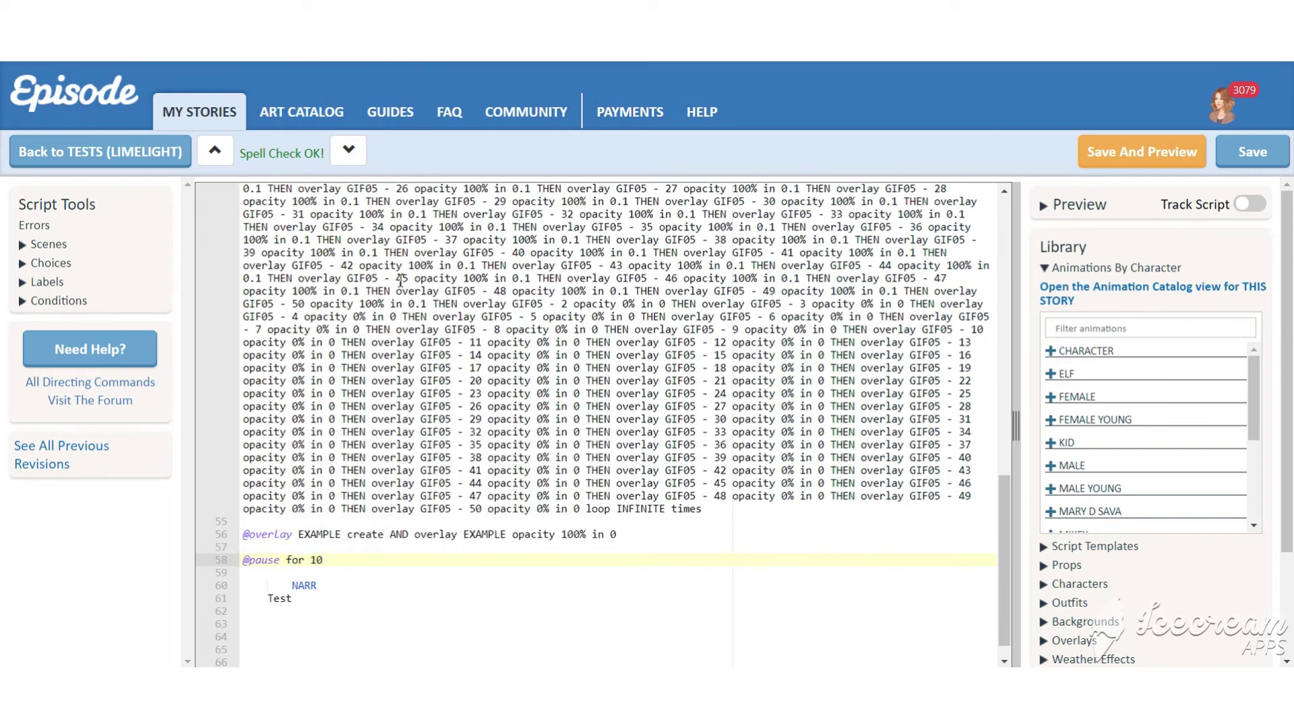
# - Go back to line 1 of the script and save and preview the story
pyautogui.scroll(15, 401, 280)
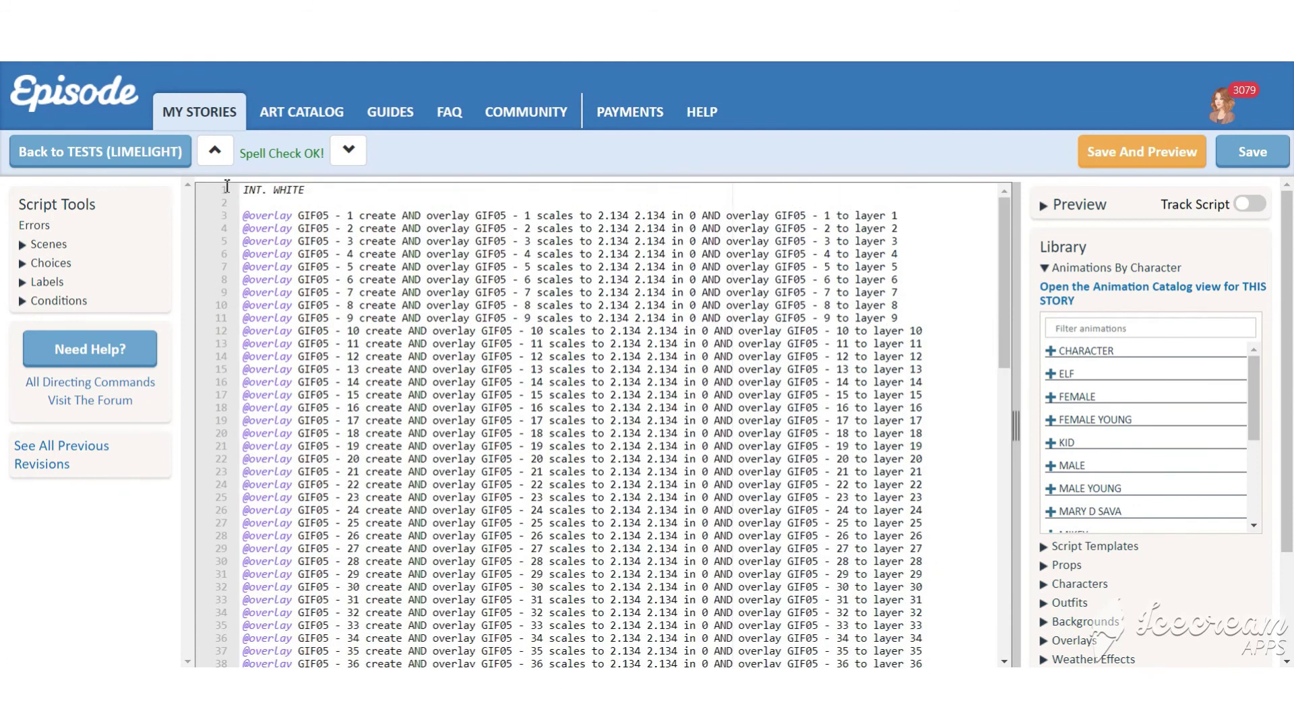
pyautogui.click(246, 190)
pyautogui.click(1135, 153)
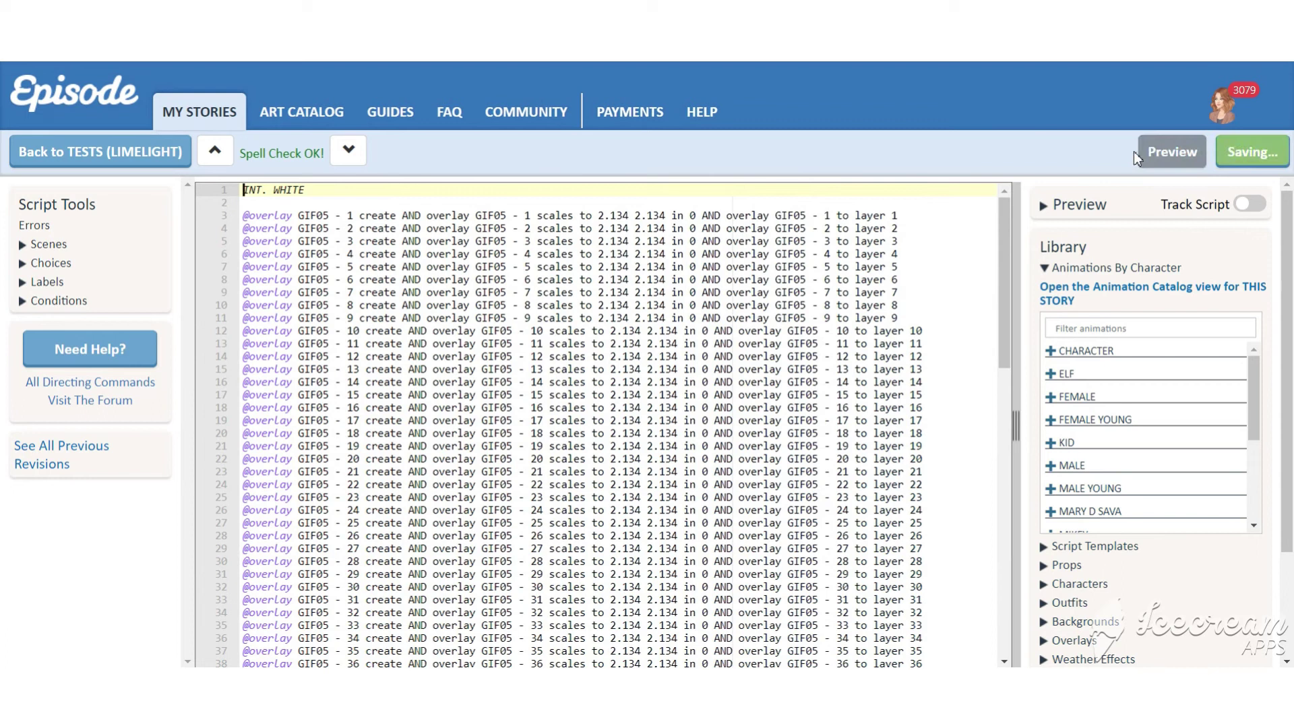